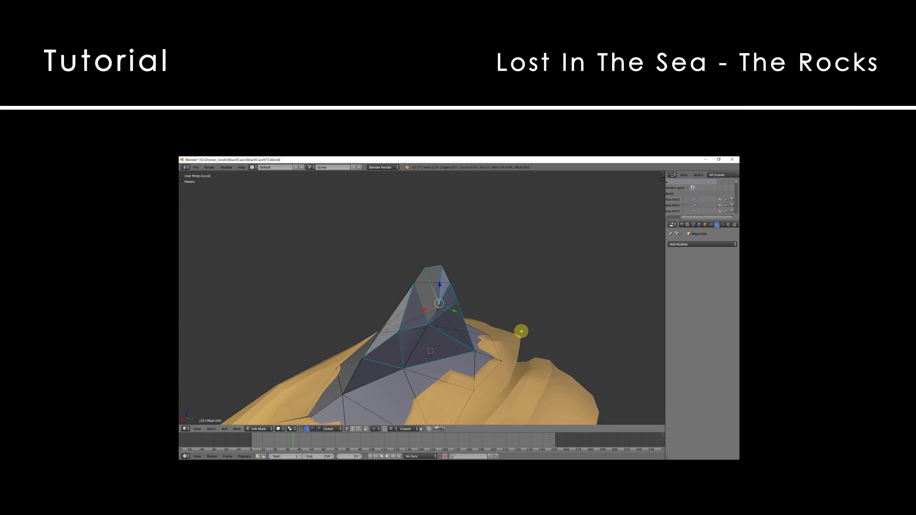
pyautogui.hotkey('shift', 'a')
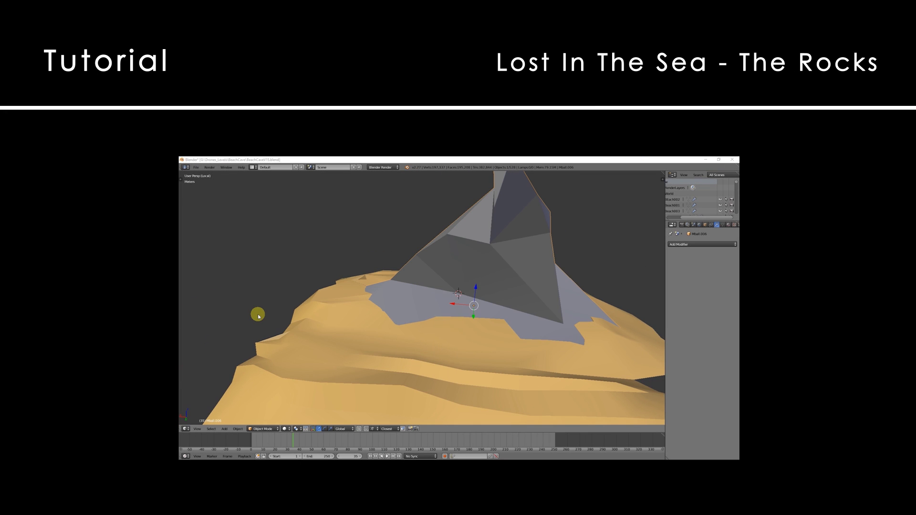
pyautogui.moveTo(258, 315); pyautogui.dragTo(480, 255, button='middle')
pyautogui.scroll(-3, 567, 286)
pyautogui.press('Tab')
pyautogui.scroll(3, 424, 271)
pyautogui.hotkey('ctrl', 'Tab')
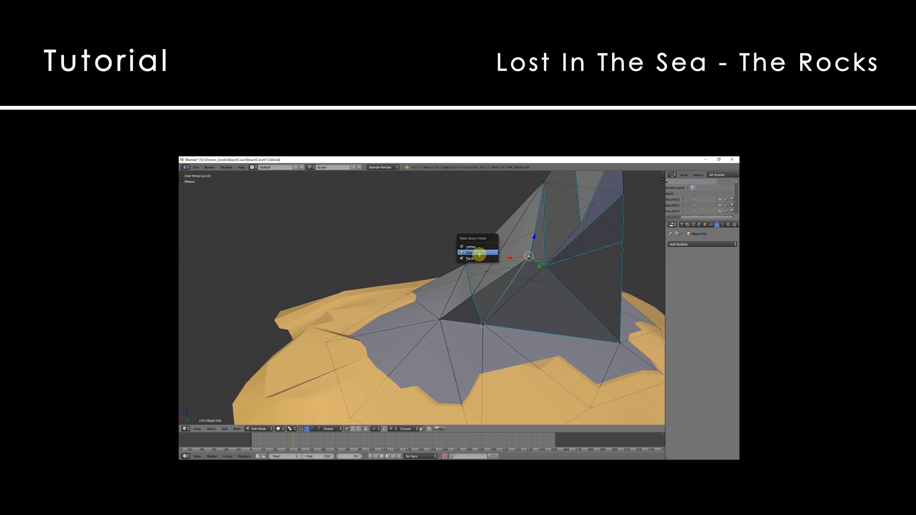
pyautogui.hotkey('ctrl', 'Tab')
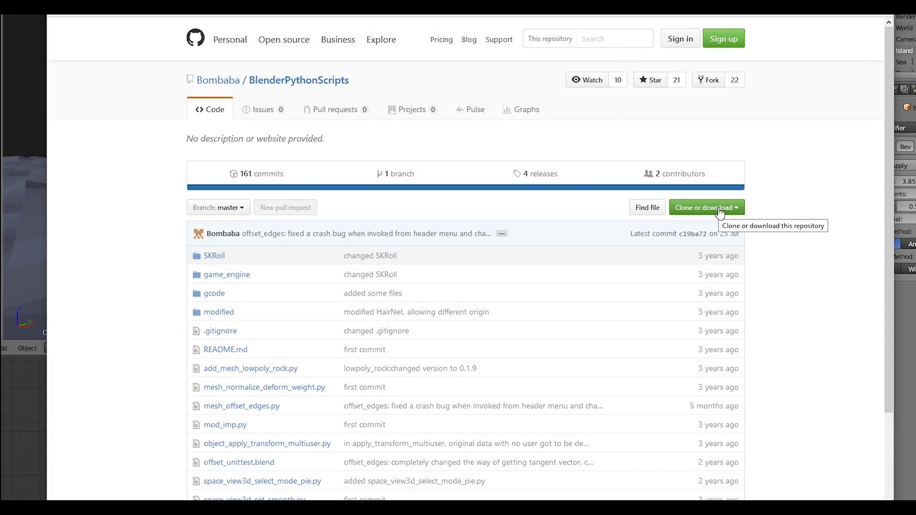
# - Download the BlenderPythonScripts repository as a ZIP archive and save the file
pyautogui.click(715, 207)
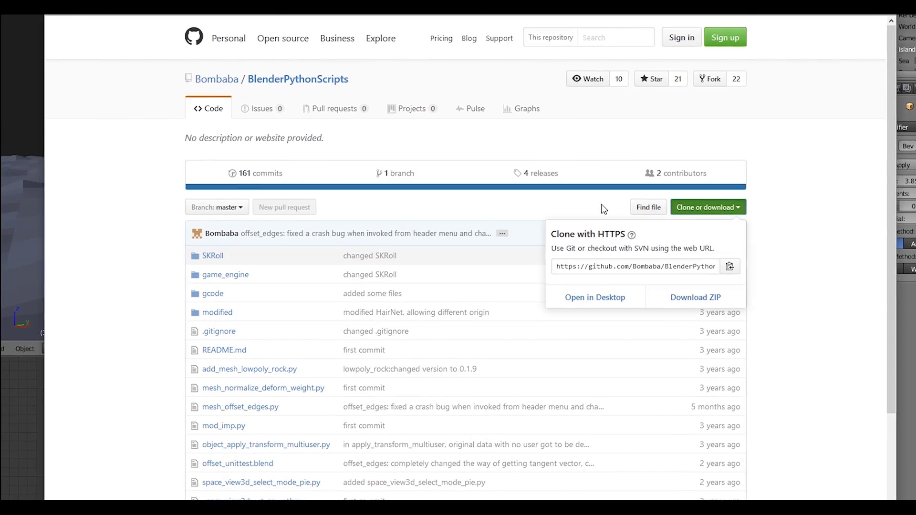
pyautogui.click(696, 297)
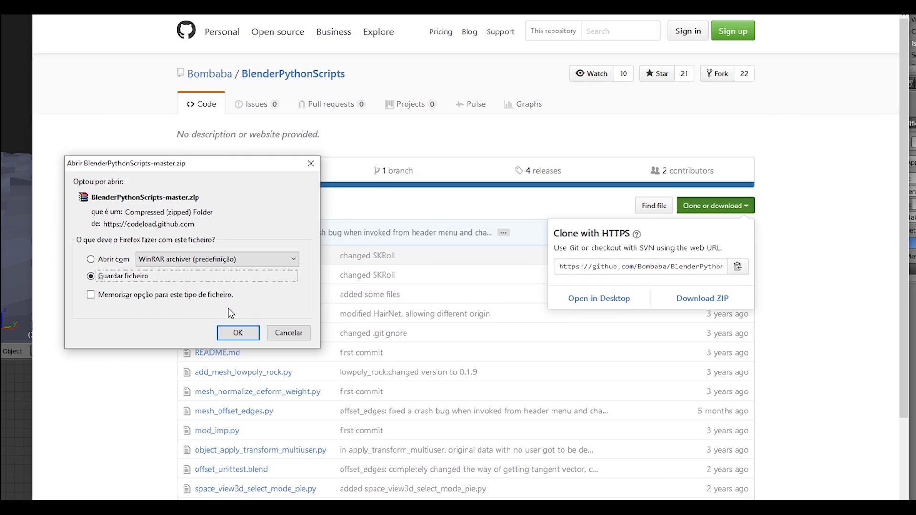
pyautogui.click(227, 332)
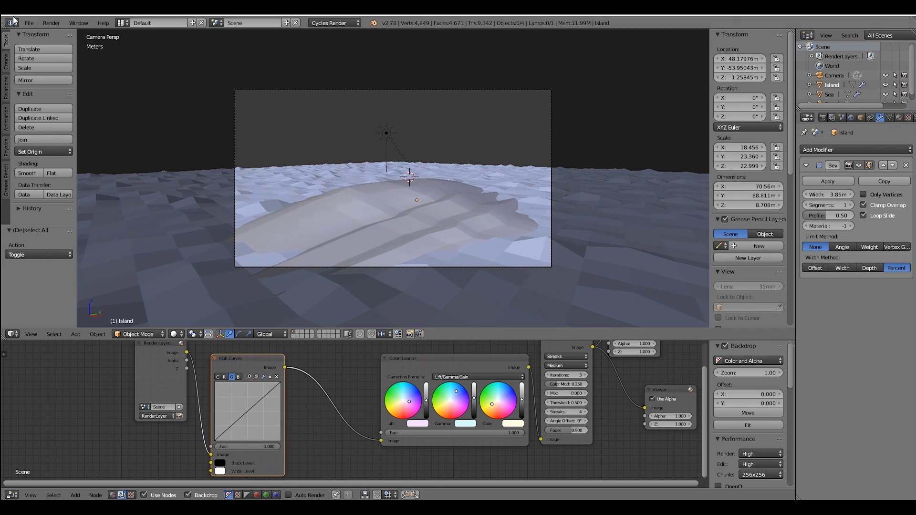
# - Switch to Blender and open the file browser for installing an add-on from the user preferences
pyautogui.click(29, 23)
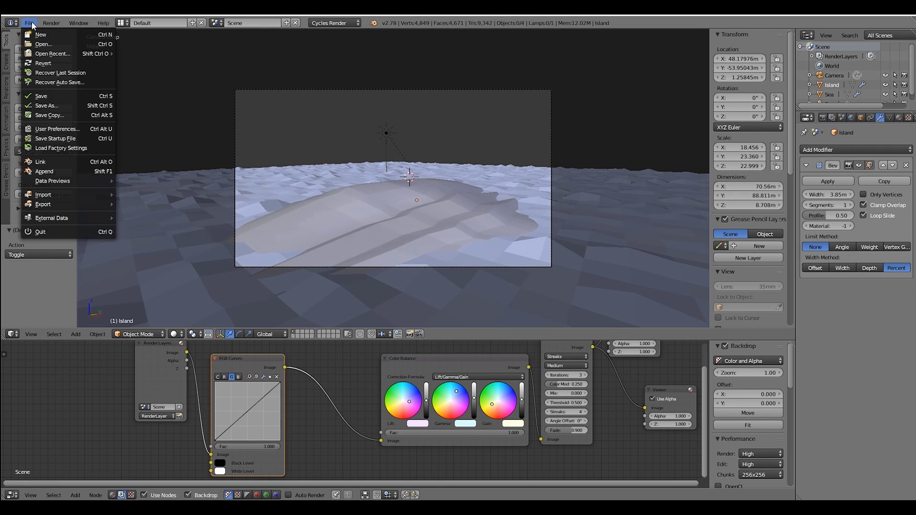
pyautogui.click(91, 130)
pyautogui.moveTo(386, 260); pyautogui.dragTo(499, 341)
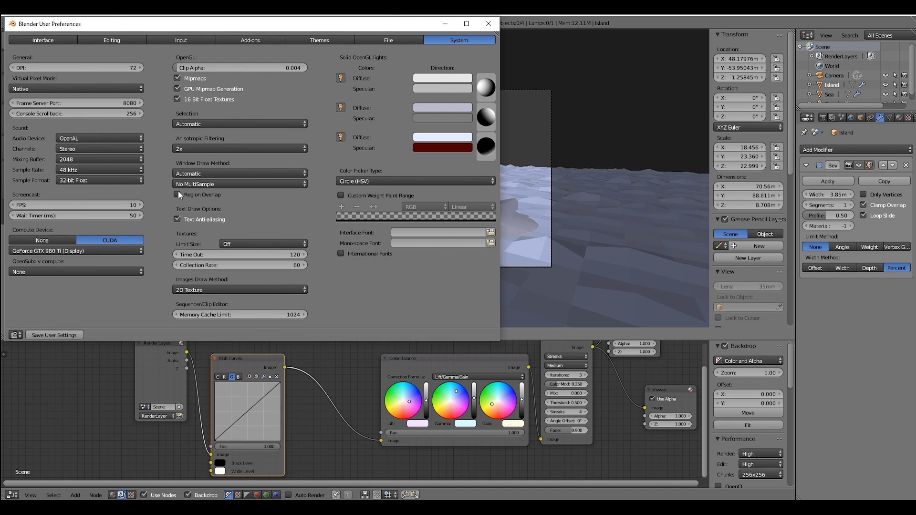
pyautogui.click(239, 40)
pyautogui.click(116, 335)
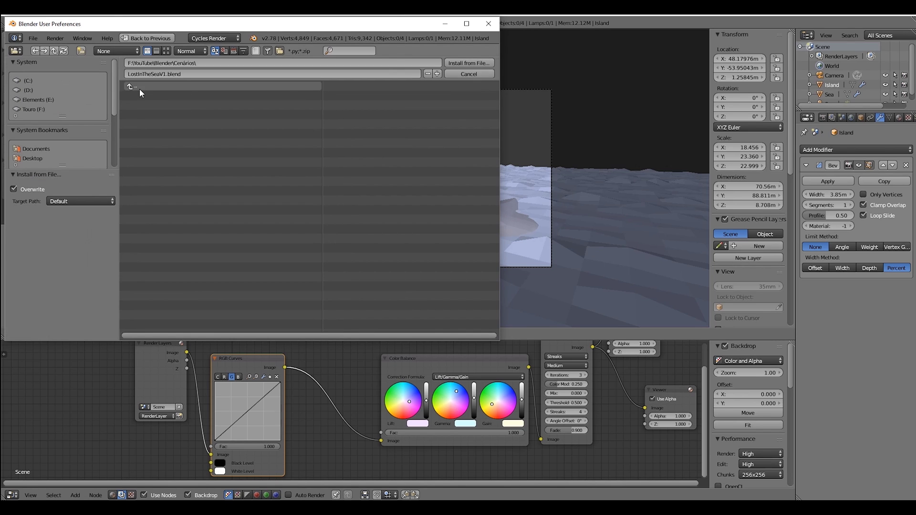
# - Install add_mesh_lowpoly_rock.py from the BlenderPythonScripts-master folder on the Desktop
pyautogui.click(38, 159)
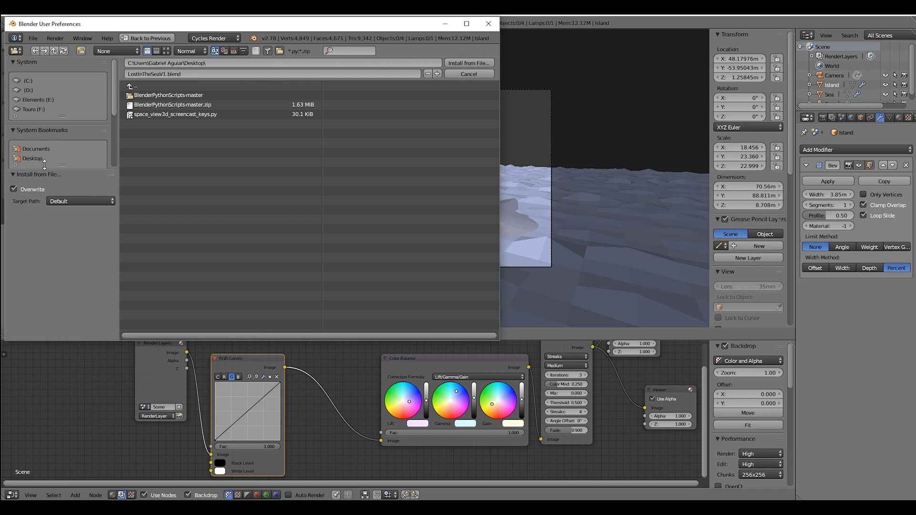
pyautogui.click(185, 98)
pyautogui.click(156, 100)
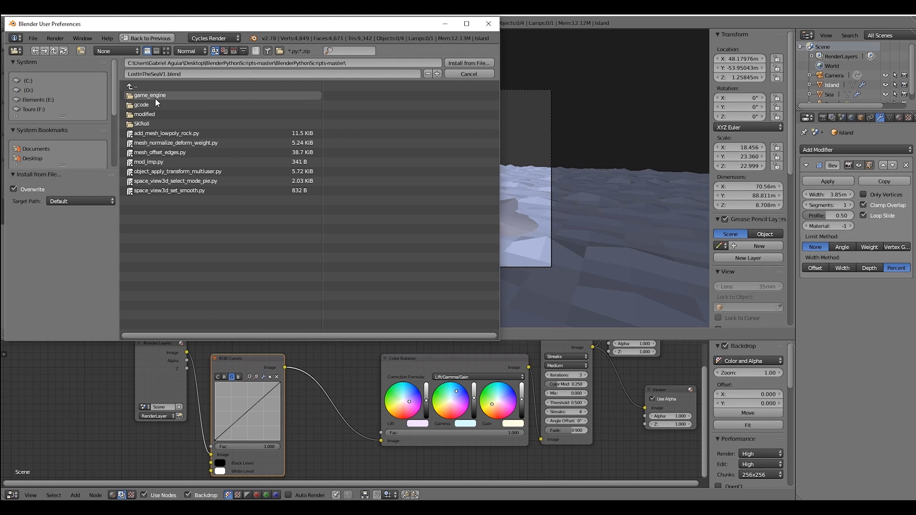
pyautogui.click(168, 133)
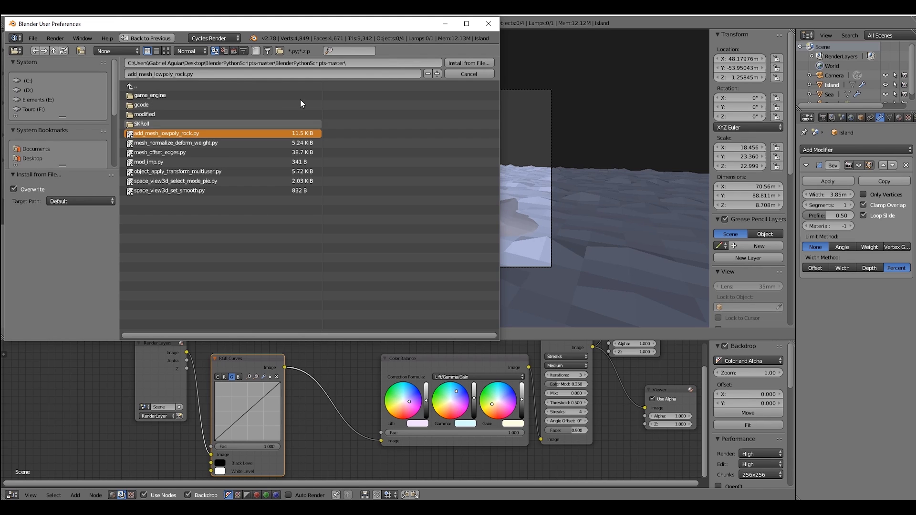
pyautogui.click(469, 62)
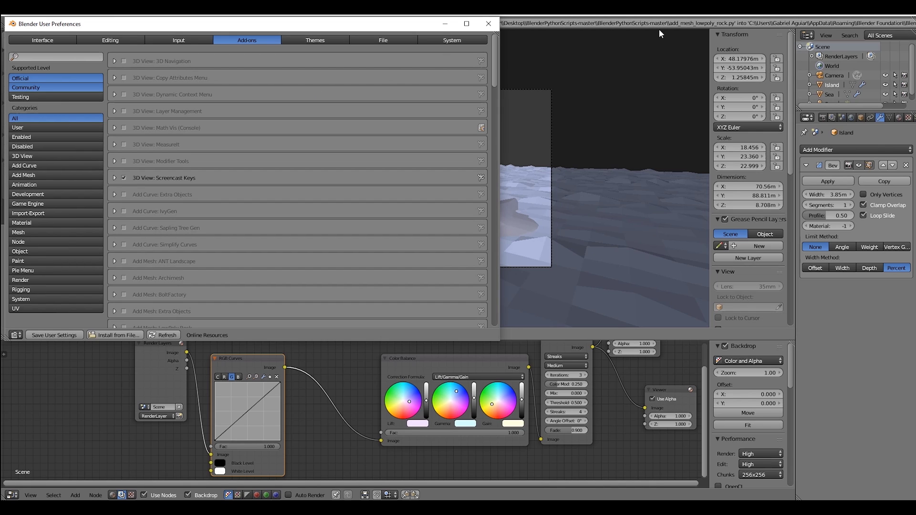
# - Filter the add-ons by "lo" and enable Add Mesh: LowPoly Rock
pyautogui.write('lo')
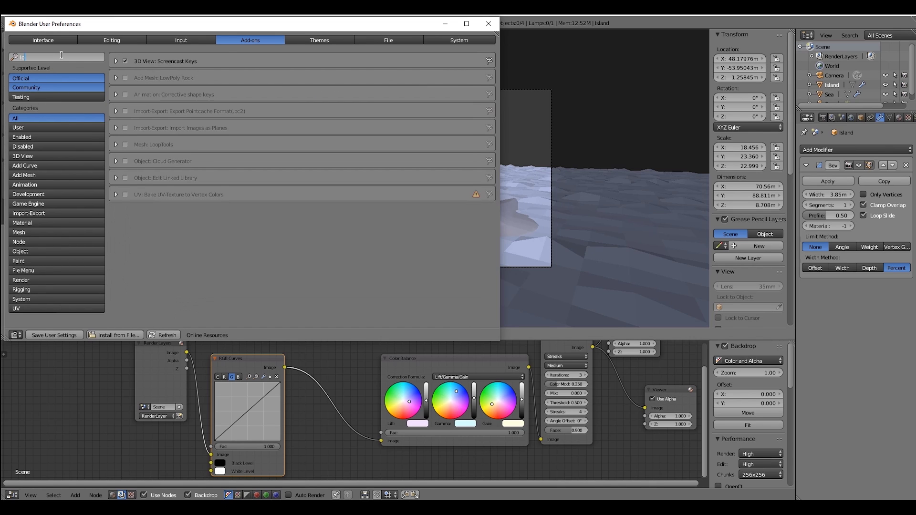
pyautogui.click(125, 78)
pyautogui.click(115, 78)
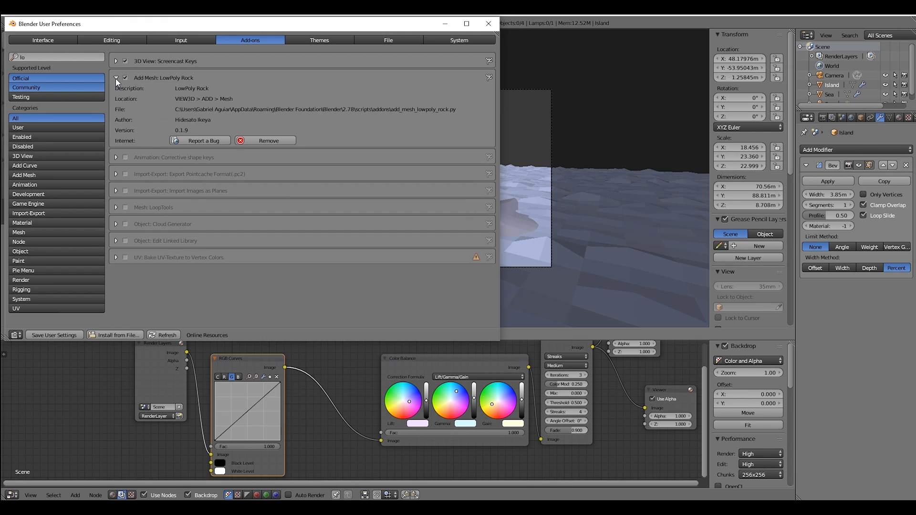
pyautogui.click(115, 78)
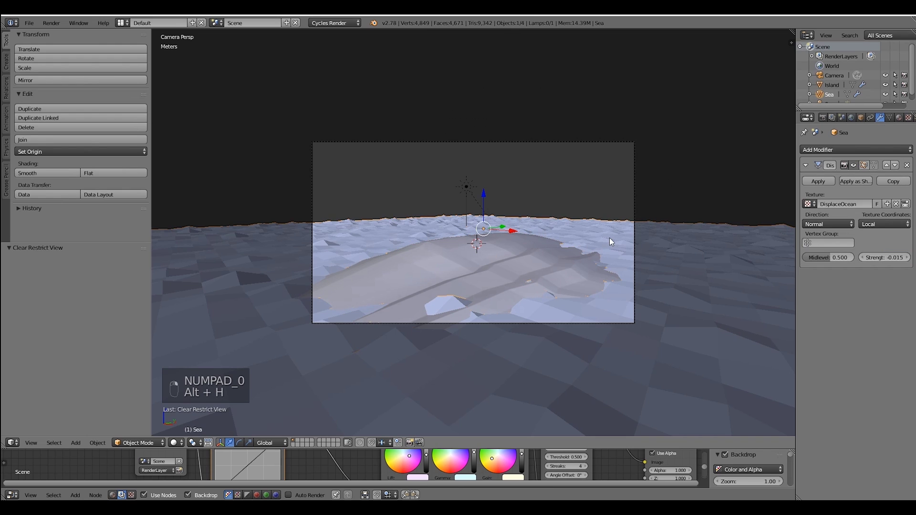
# - Hide the sea and snap the 3D cursor to the selected edge on top of the island mesh
pyautogui.press('h')
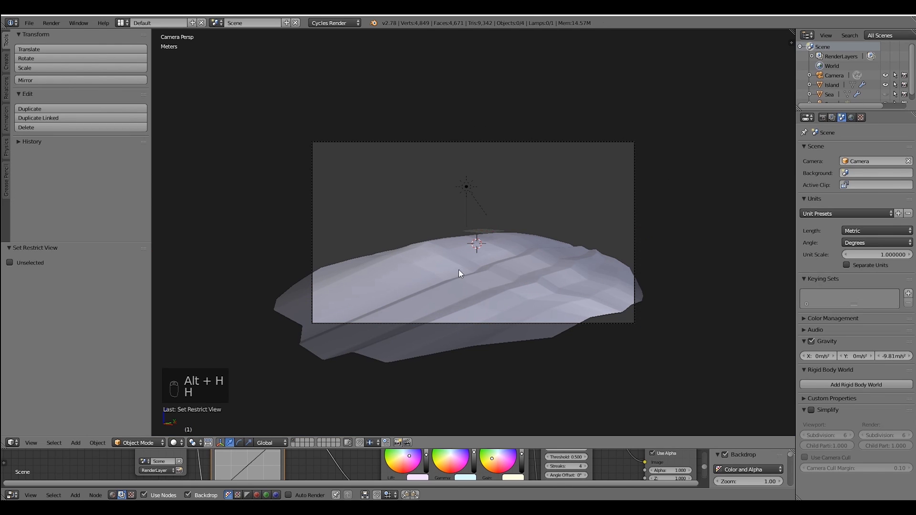
pyautogui.rightClick(462, 255)
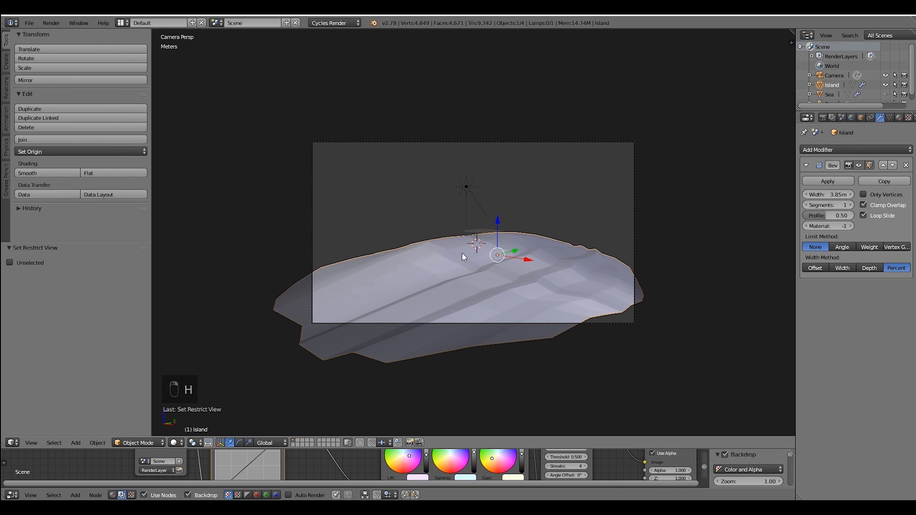
pyautogui.press('Tab')
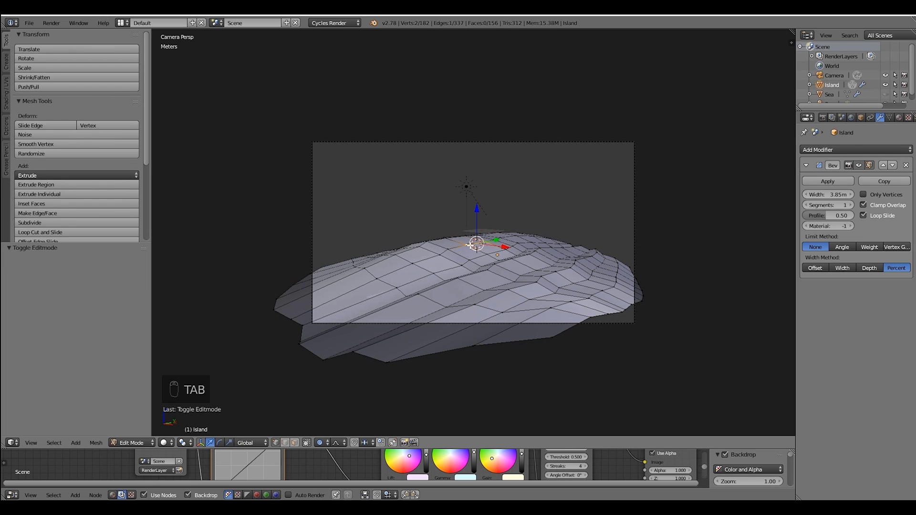
pyautogui.hotkey('shift', 's')
pyautogui.click(472, 247)
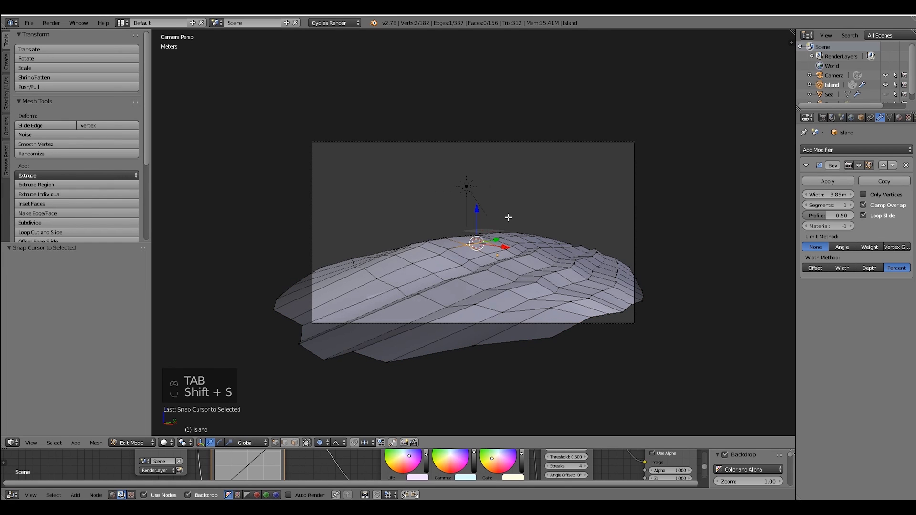
pyautogui.press('Tab')
# - Add a LowPoly Rock mesh at the 3D cursor on the island and frame it in the view
pyautogui.hotkey('shift', 'a')
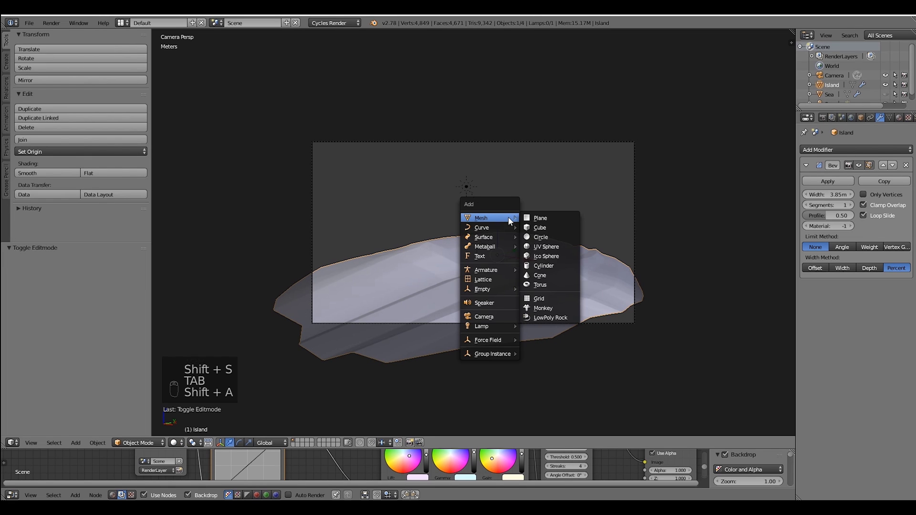
pyautogui.click(533, 316)
pyautogui.press('KP_Decimal')
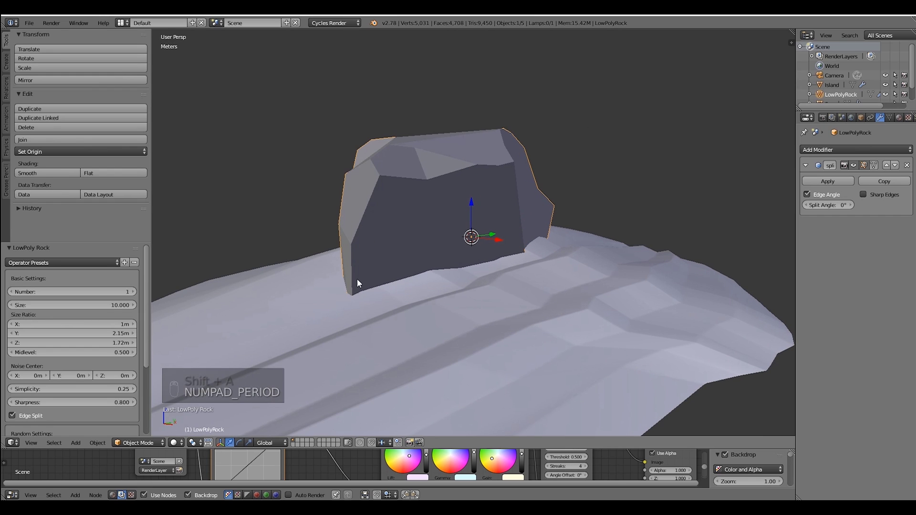
# - Try generating two rocks and return the rock number to 1
pyautogui.click(133, 293)
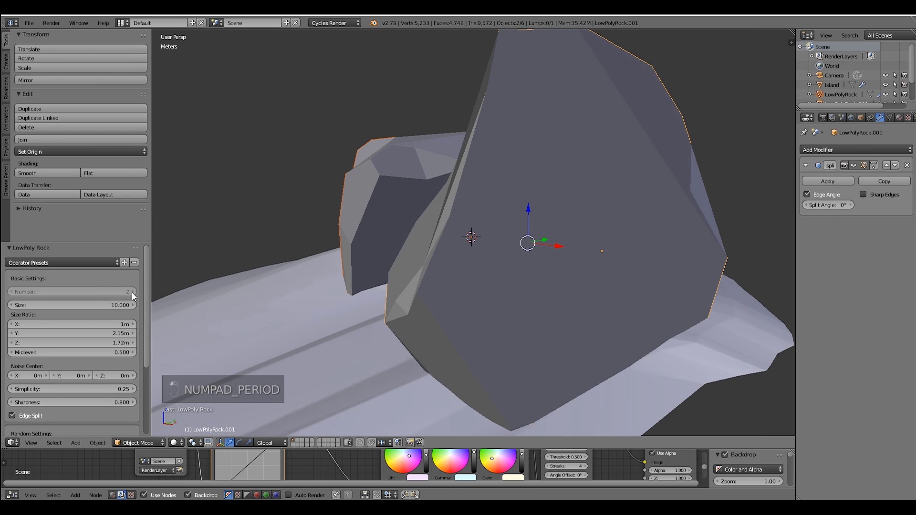
pyautogui.moveTo(398, 273); pyautogui.dragTo(431, 294, button='middle')
pyautogui.scroll(-3, 465, 275)
pyautogui.click(11, 292)
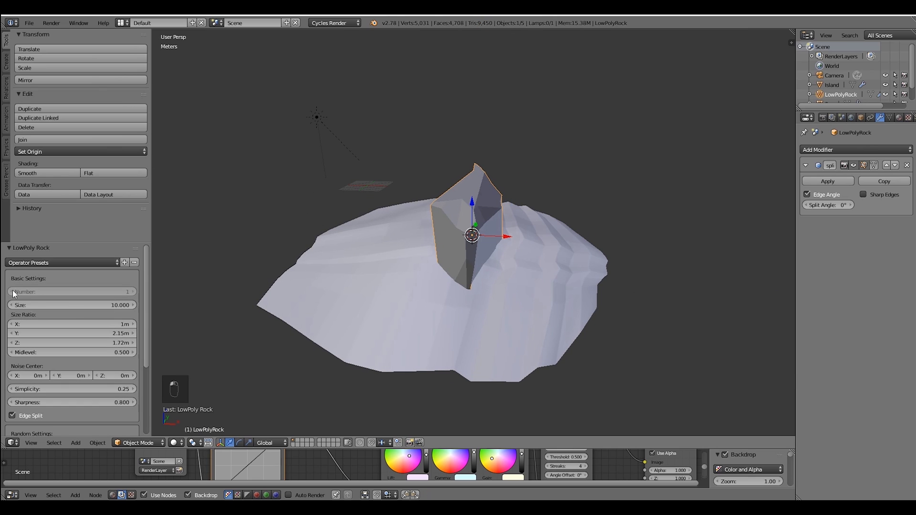
# - Try a rock size of 1 and restore the size to 10
pyautogui.click(63, 304)
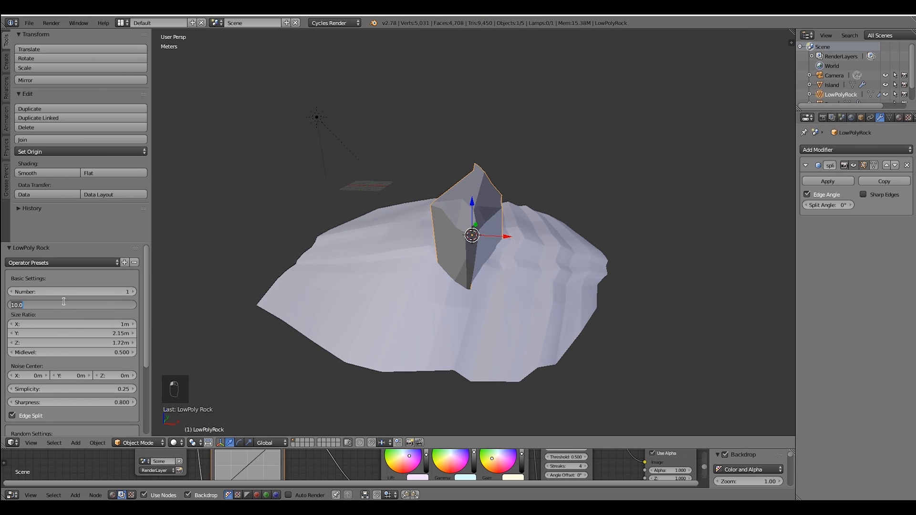
pyautogui.press('Return')
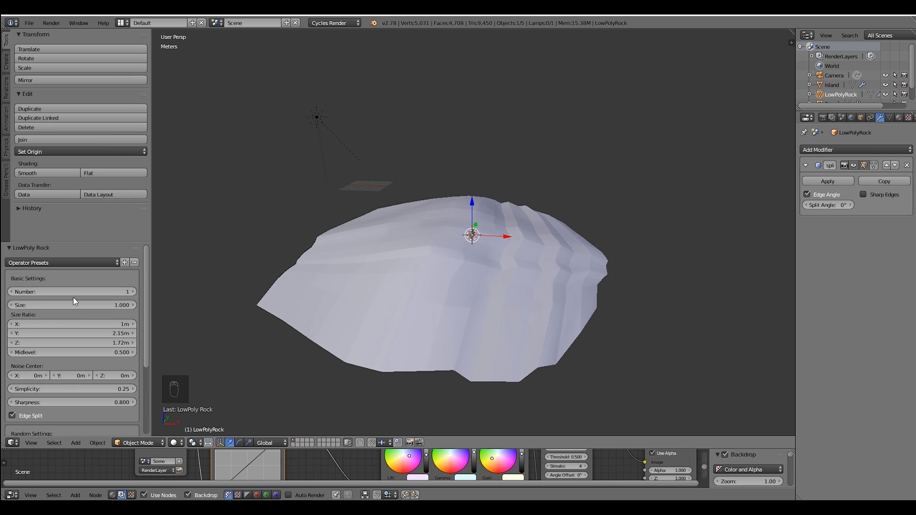
pyautogui.press('KP_Decimal')
pyautogui.click(87, 305)
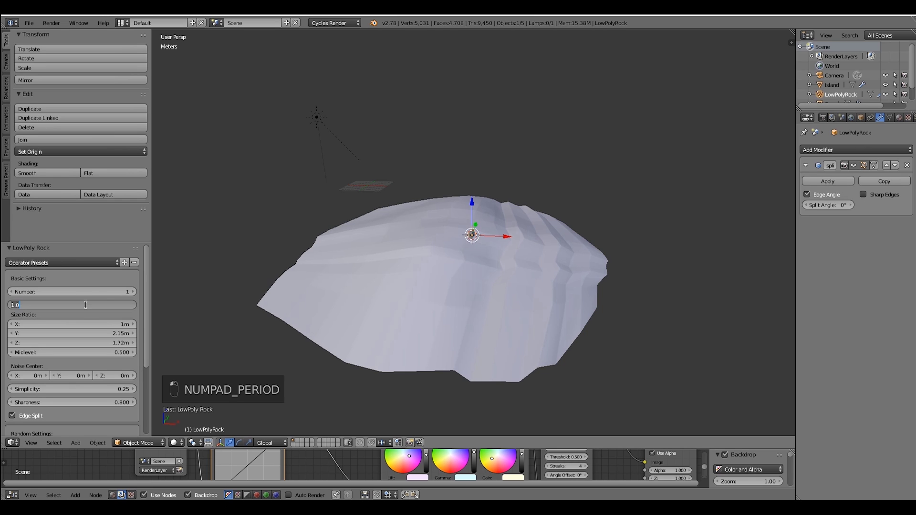
pyautogui.write('10')
pyautogui.press('Return')
# - Set the rock's size ratio to 1.95 m in Y and 1.77 m in Z
pyautogui.moveTo(606, 303); pyautogui.dragTo(436, 276, button='middle')
pyautogui.moveTo(128, 331); pyautogui.dragTo(117, 331)
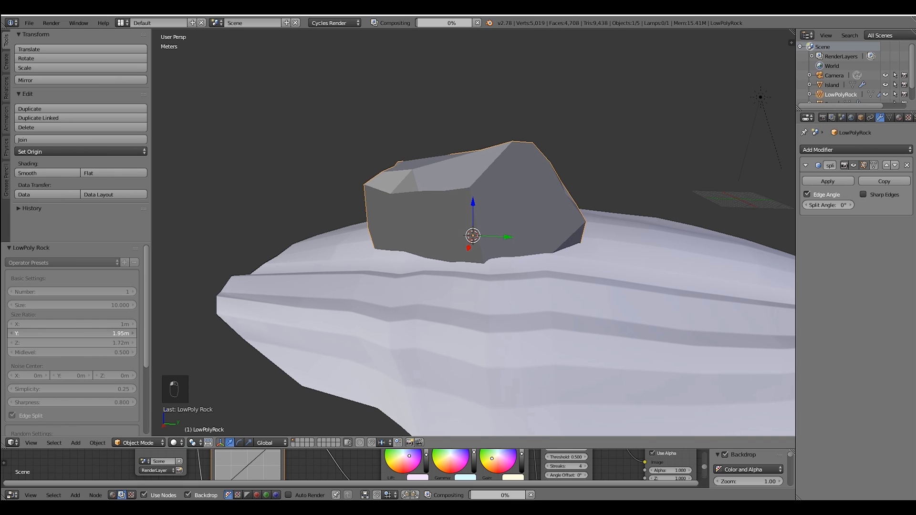
pyautogui.click(134, 343)
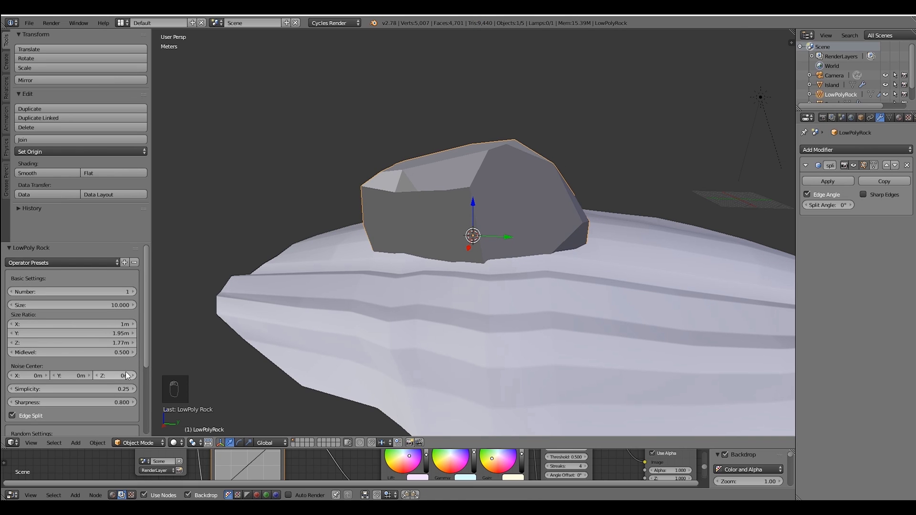
# - Try shifting the rock's noise center along Y and a Simplicity of 0.05
pyautogui.scroll(-2, 125, 371)
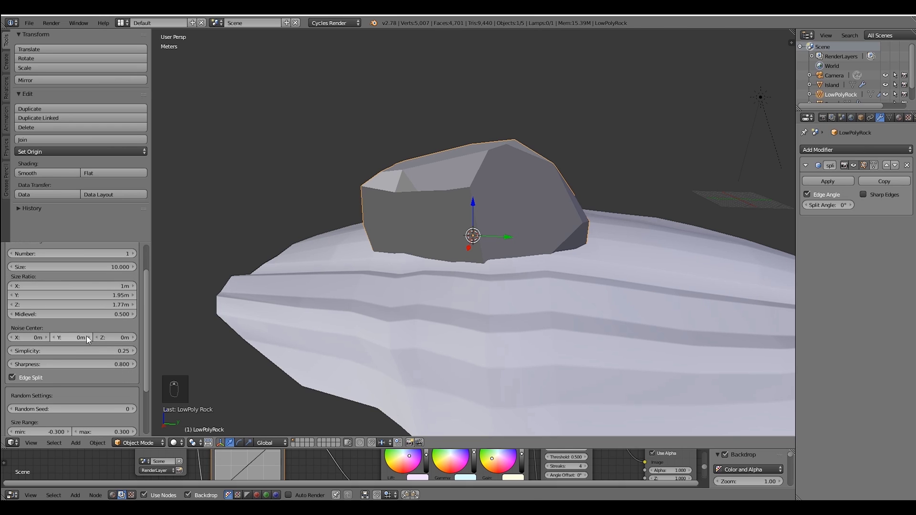
pyautogui.moveTo(87, 336); pyautogui.dragTo(147, 336)
pyautogui.press('Escape')
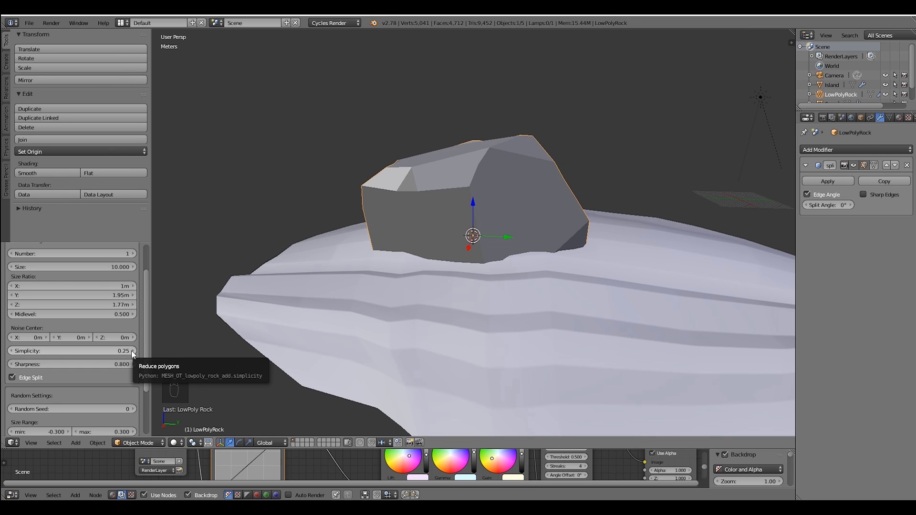
pyautogui.click(119, 352)
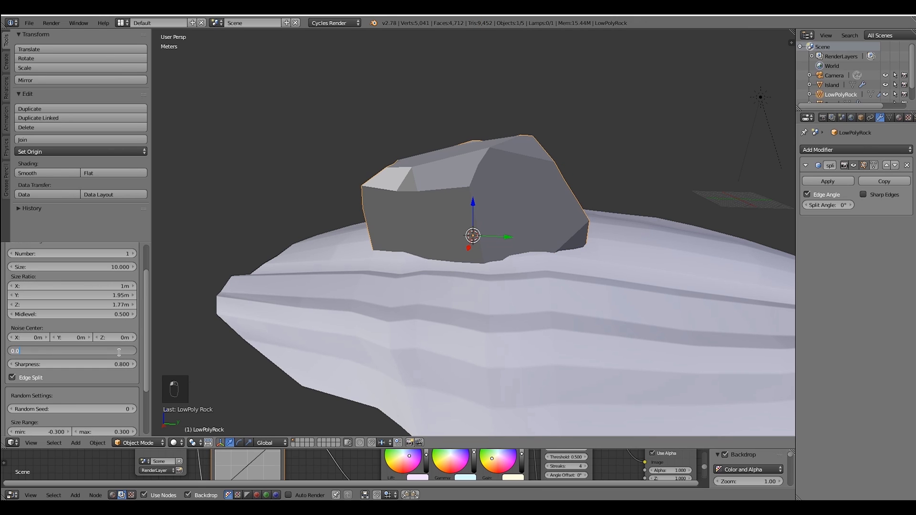
pyautogui.press('Return')
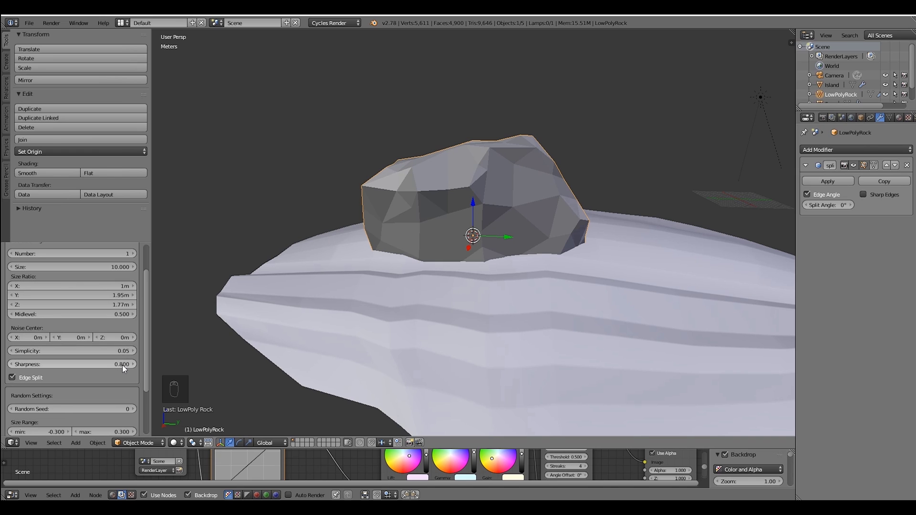
# - Try a rock Sharpness of 0, and settle on a Simplicity of 0.24 and a Sharpness of 1.989
pyautogui.moveTo(122, 365); pyautogui.dragTo(19, 365)
pyautogui.moveTo(523, 216); pyautogui.dragTo(553, 215, button='middle')
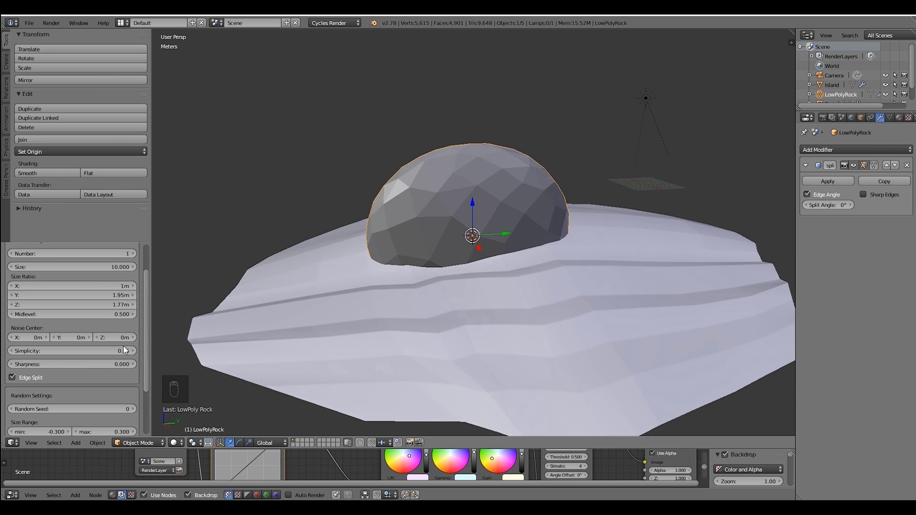
pyautogui.moveTo(124, 352); pyautogui.dragTo(288, 365)
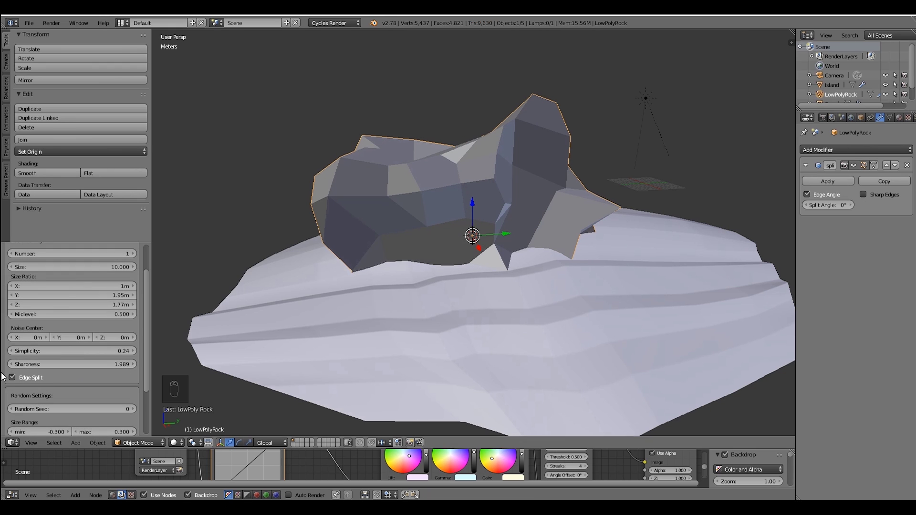
# - Set the rock's size to 2
pyautogui.click(93, 268)
pyautogui.write('2')
pyautogui.press('Return')
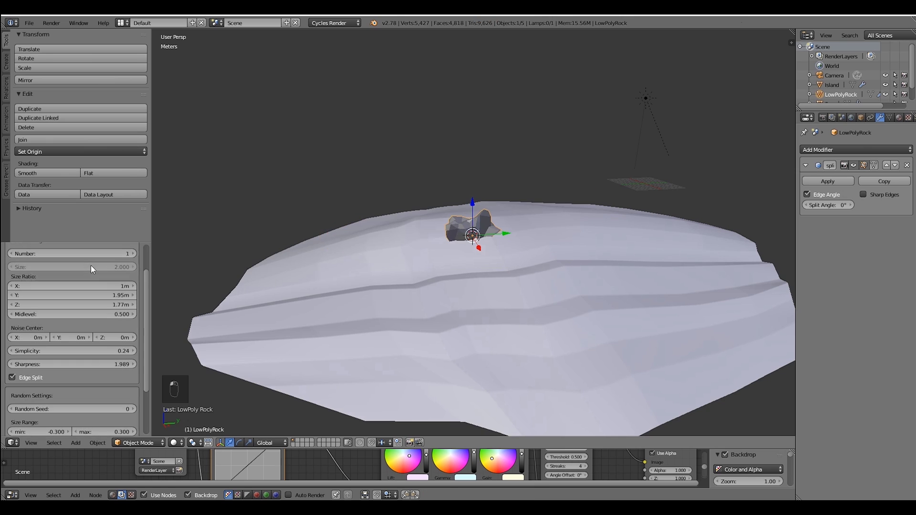
# - Try a rock Strength of 0.092 in the advanced settings, switch to solid shading, and settle on a higher Strength
pyautogui.scroll(6, 285, 236)
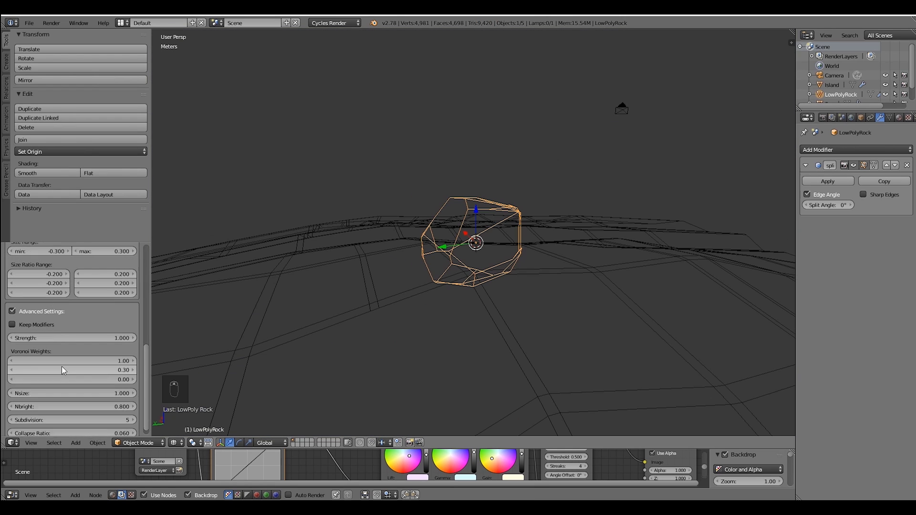
pyautogui.scroll(-1, 62, 371)
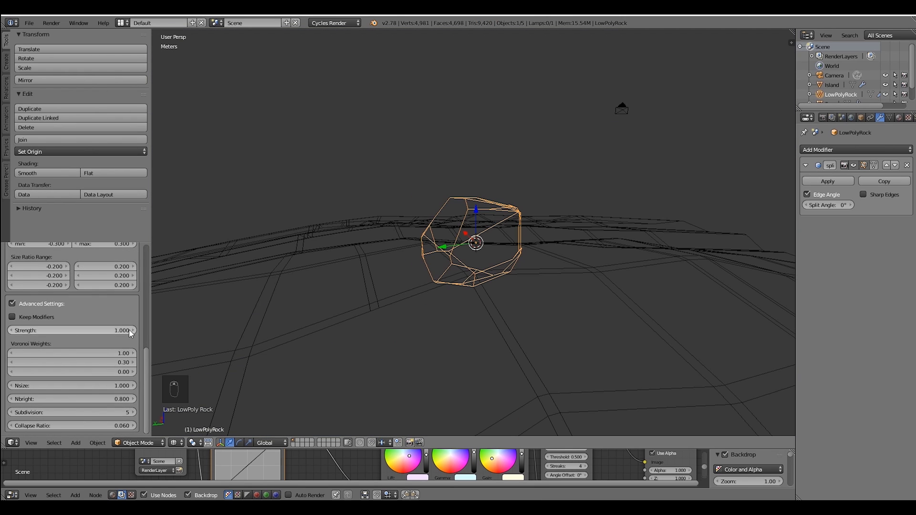
pyautogui.moveTo(72, 330); pyautogui.dragTo(28, 330)
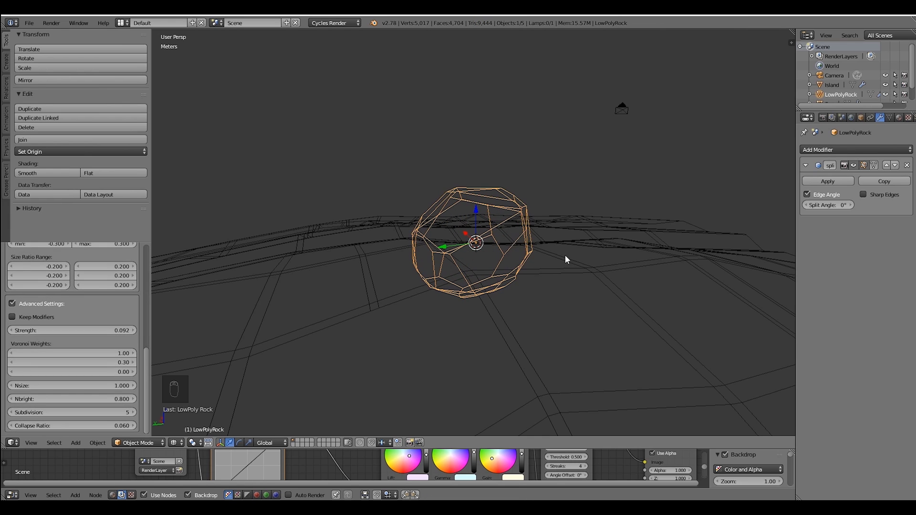
pyautogui.press('z')
pyautogui.moveTo(434, 248); pyautogui.dragTo(530, 256, button='middle')
pyautogui.moveTo(62, 330); pyautogui.dragTo(119, 331)
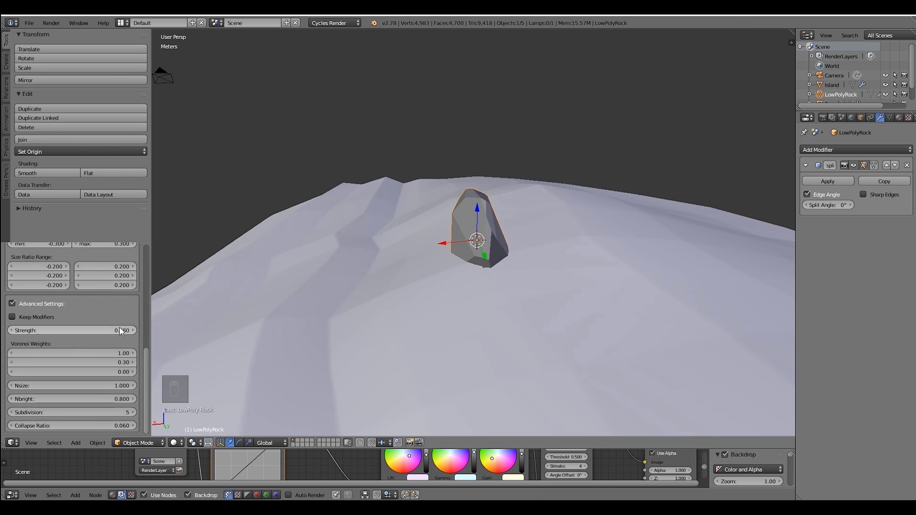
pyautogui.moveTo(213, 317); pyautogui.dragTo(367, 297, button='middle')
pyautogui.scroll(10, 117, 272)
# - Save the rock settings as an operator preset named FirstRock and apply that preset
pyautogui.click(116, 249)
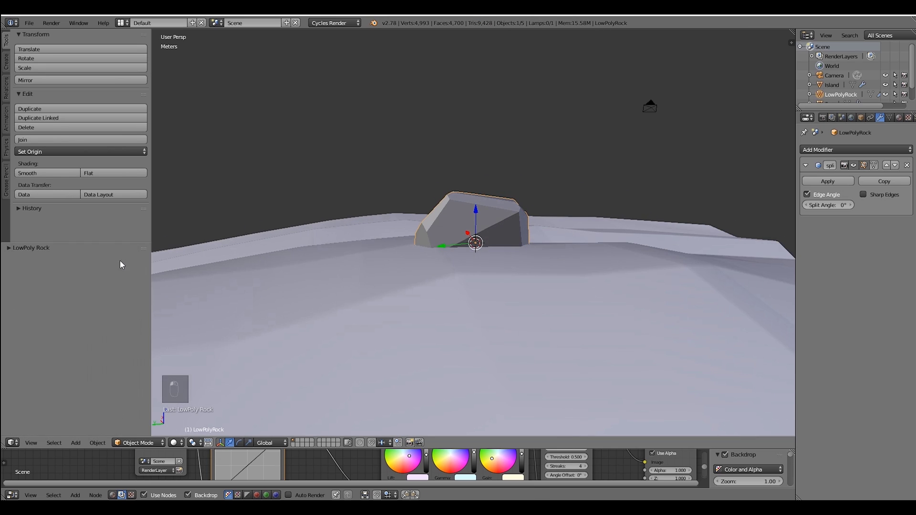
pyautogui.click(27, 249)
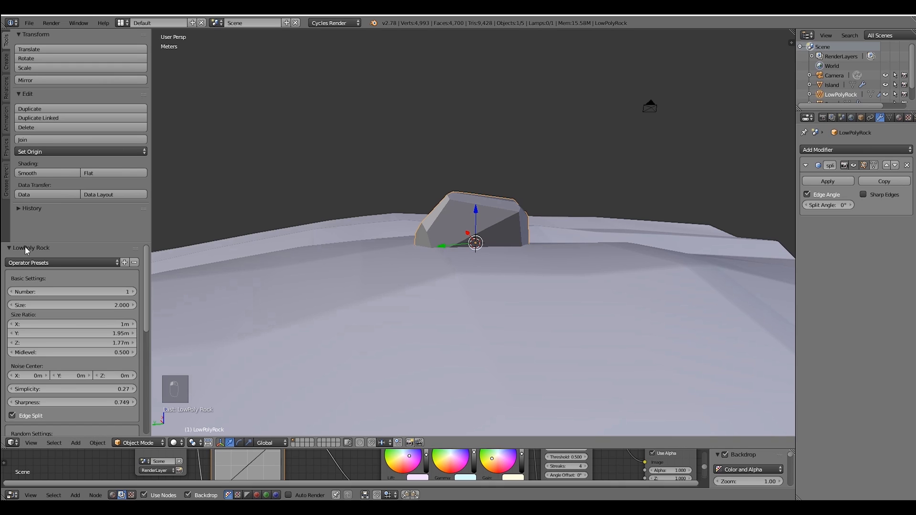
pyautogui.click(126, 262)
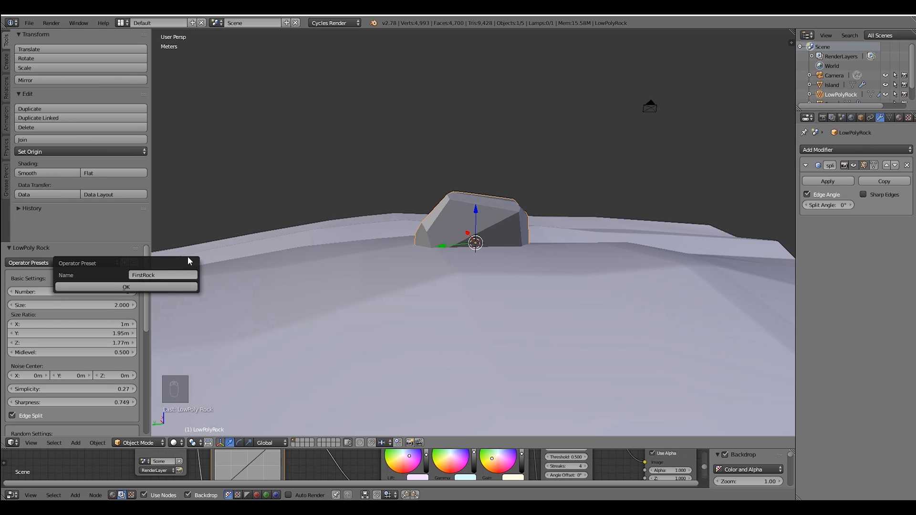
pyautogui.click(121, 286)
pyautogui.click(103, 262)
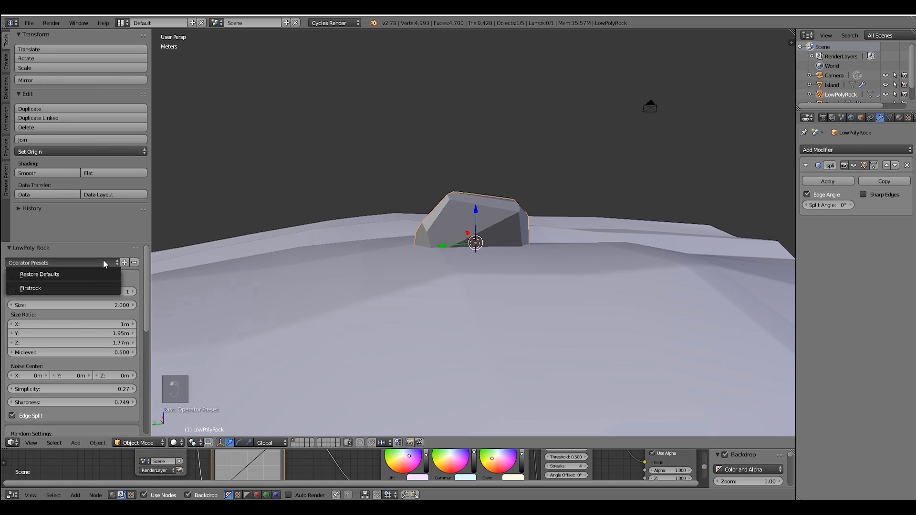
pyautogui.click(72, 287)
pyautogui.click(90, 248)
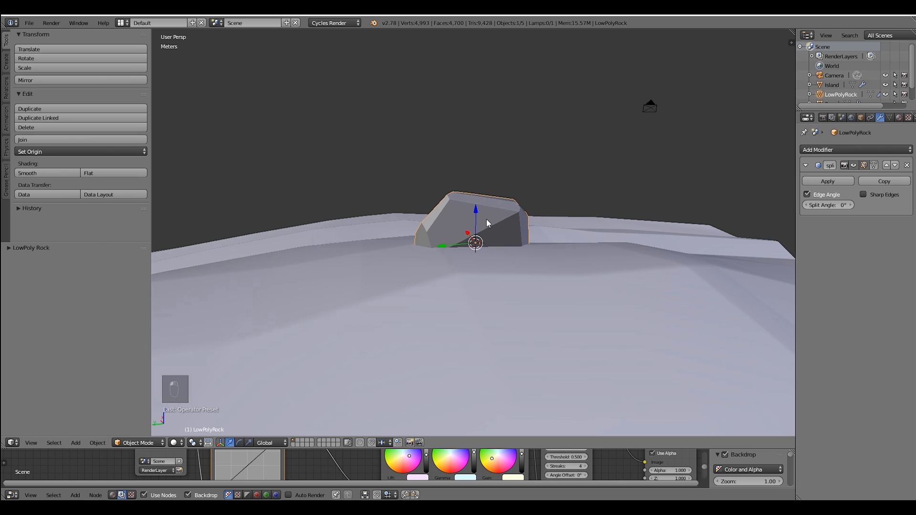
# - Raise the rock about 3.5 m along Z so it sits above the island surface
pyautogui.moveTo(486, 219); pyautogui.dragTo(444, 231, button='middle')
pyautogui.press('g')
pyautogui.press('z')
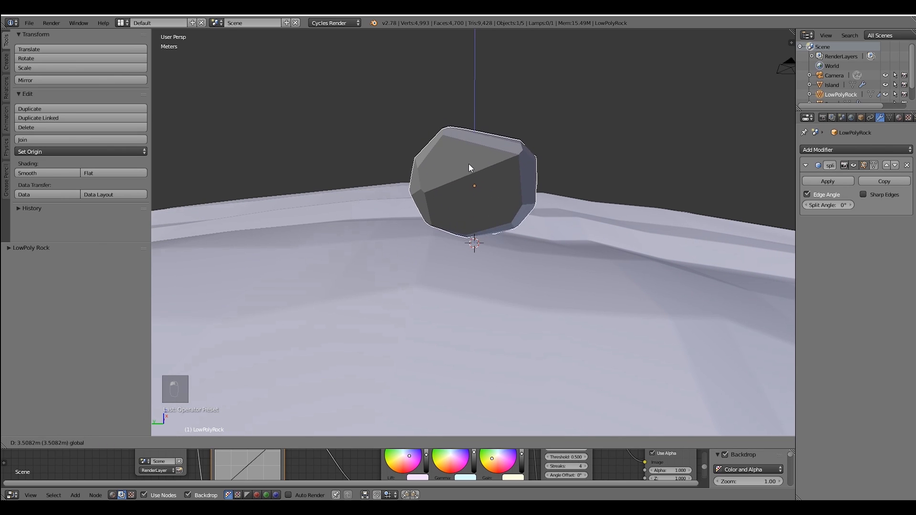
pyautogui.click(469, 165)
# - Select the lower part of the rock's mesh in wireframe and scale it with proportional editing
pyautogui.press('Tab')
pyautogui.scroll(-1, 506, 172)
pyautogui.moveTo(521, 174); pyautogui.dragTo(515, 198, button='middle')
pyautogui.press('z')
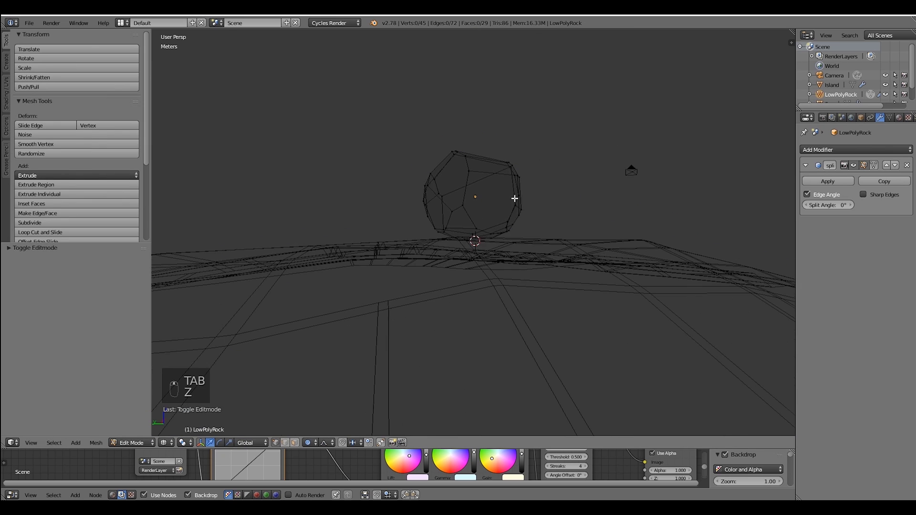
pyautogui.press('a')
pyautogui.press('a')
pyautogui.press('b')
pyautogui.moveTo(576, 258); pyautogui.dragTo(357, 195)
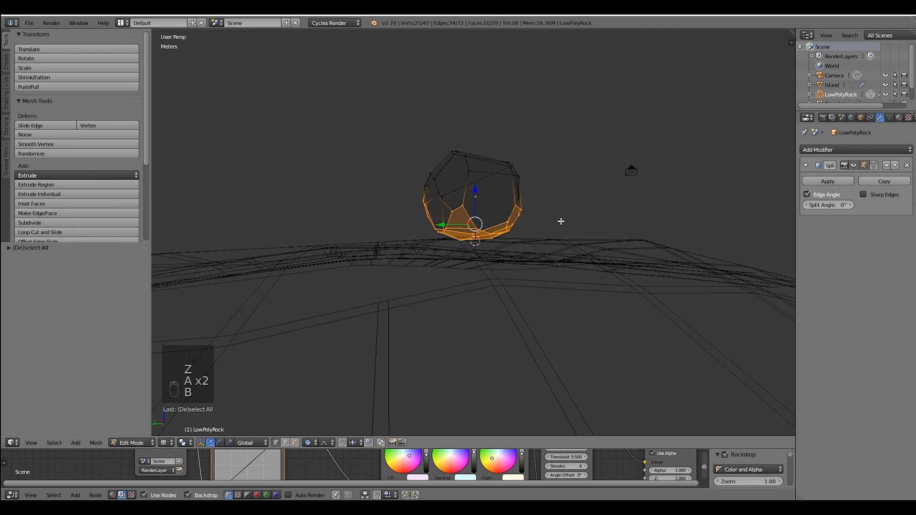
pyautogui.press('o')
pyautogui.press('s')
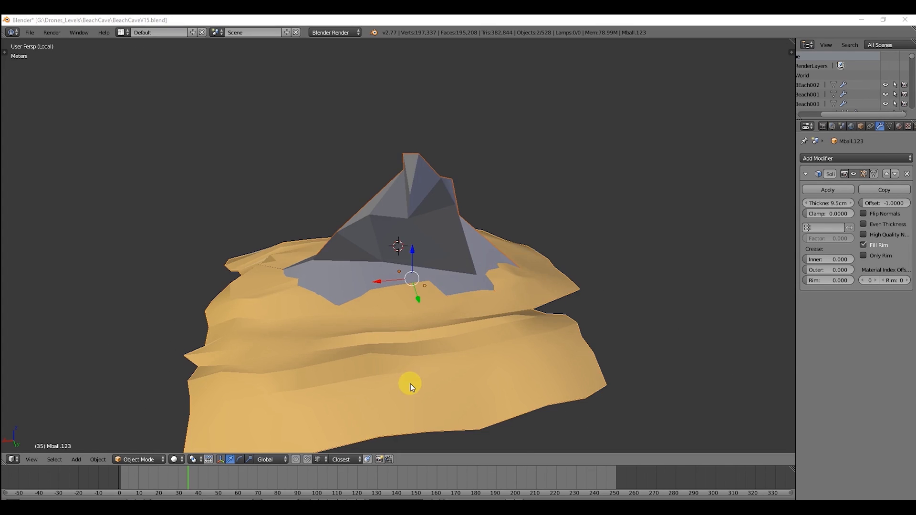
# - In the beach cave scene, move a vertex on the outer edge of the tall rock's slope along X
pyautogui.moveTo(409, 382); pyautogui.dragTo(398, 216, button='middle')
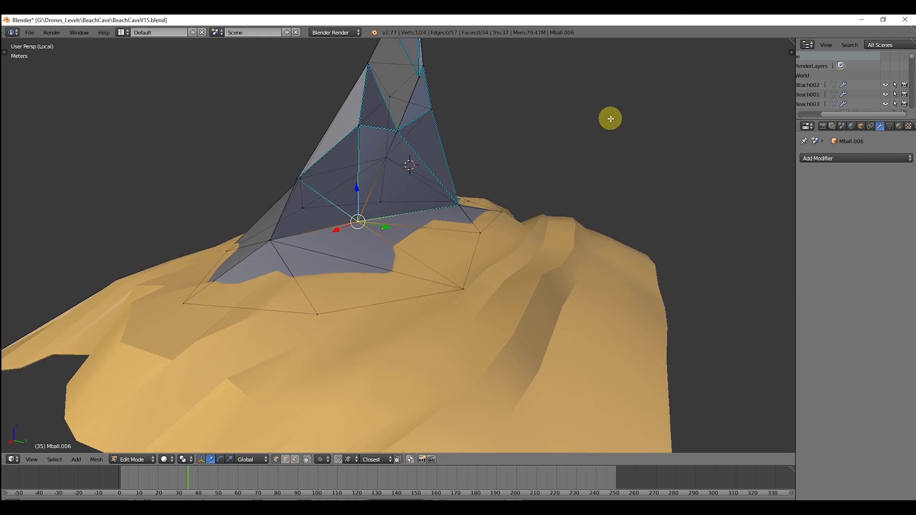
pyautogui.moveTo(610, 118); pyautogui.dragTo(472, 241, button='middle')
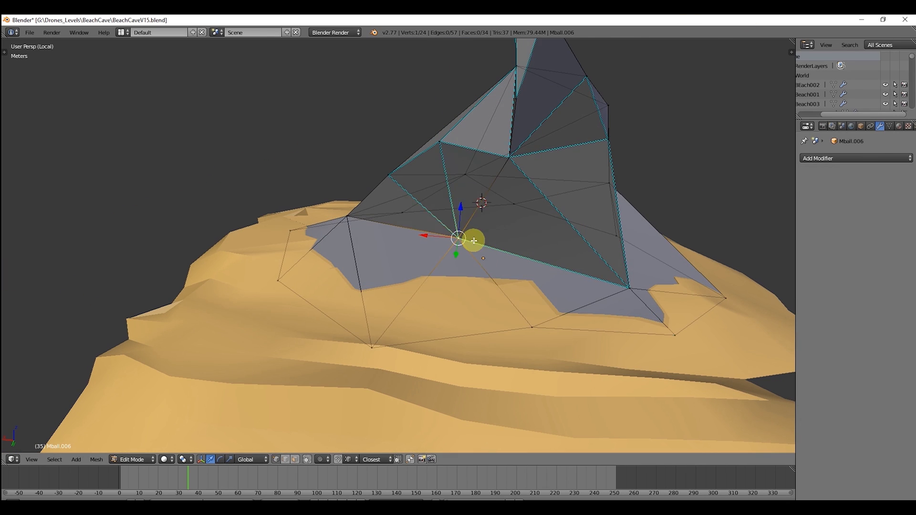
pyautogui.press('Tab')
pyautogui.hotkey('shift', 'a')
pyautogui.moveTo(129, 271); pyautogui.dragTo(384, 173, button='middle')
pyautogui.press('Tab')
pyautogui.rightClick(382, 173)
pyautogui.press('g')
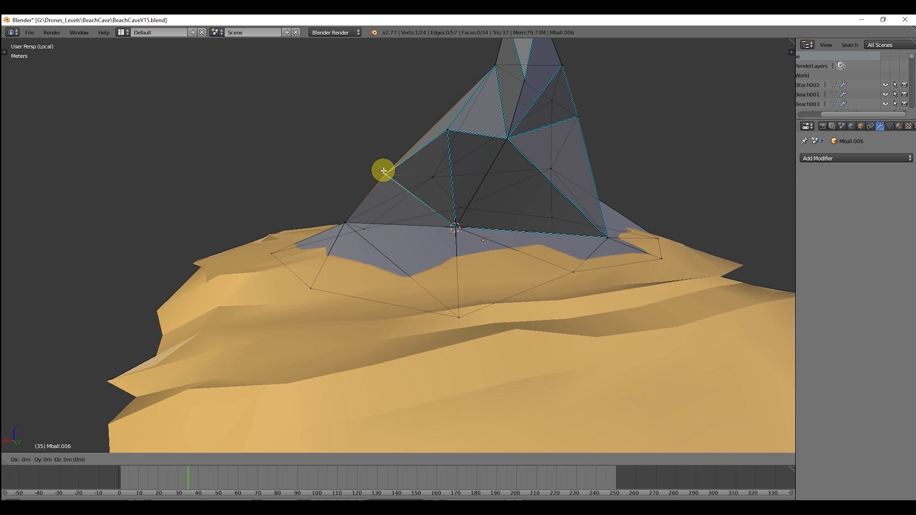
pyautogui.press('x')
pyautogui.click(377, 228)
# - Move a neighbouring vertex on the tall rock's slope along X as well
pyautogui.scroll(4, 399, 161)
pyautogui.moveTo(377, 227); pyautogui.dragTo(395, 210, button='middle')
pyautogui.rightClick(420, 170)
pyautogui.press('g')
pyautogui.press('x')
pyautogui.click(392, 162)
pyautogui.press('Tab')
pyautogui.press('Tab')
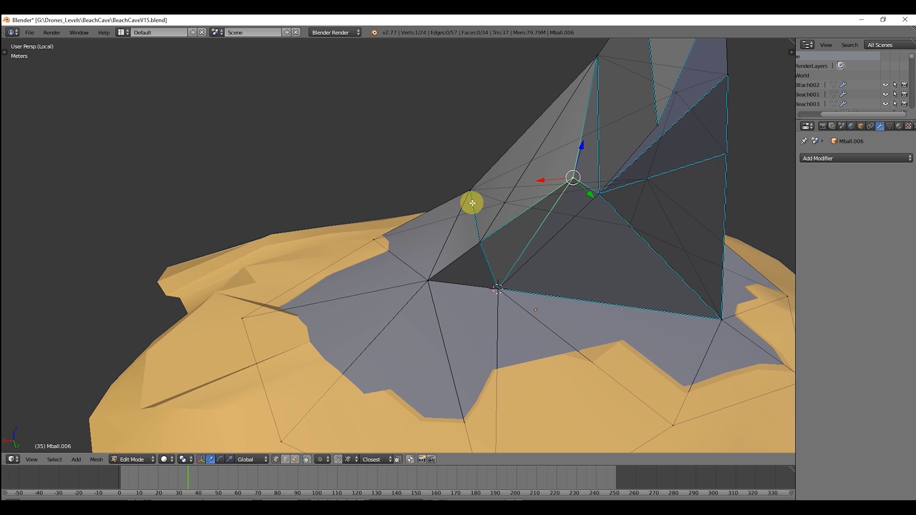
# - Select three vertices of one face at the tall rock's base and snap the 3D cursor to their centre
pyautogui.hotkey('ctrl', 'Tab')
pyautogui.rightClick(368, 239)
pyautogui.keyDown('shift'); pyautogui.rightClick(420, 272); pyautogui.keyUp('shift')
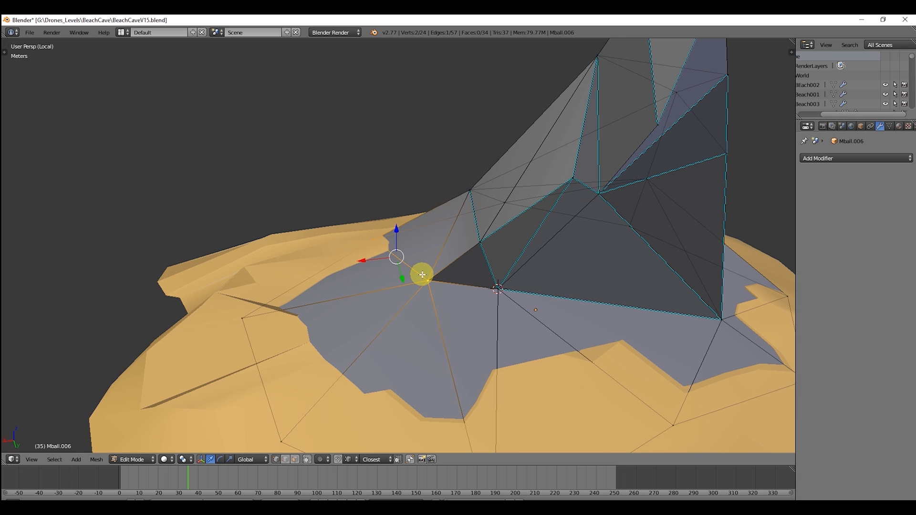
pyautogui.keyDown('shift'); pyautogui.rightClick(255, 294); pyautogui.keyUp('shift')
pyautogui.hotkey('shift', 's')
pyautogui.click(359, 241)
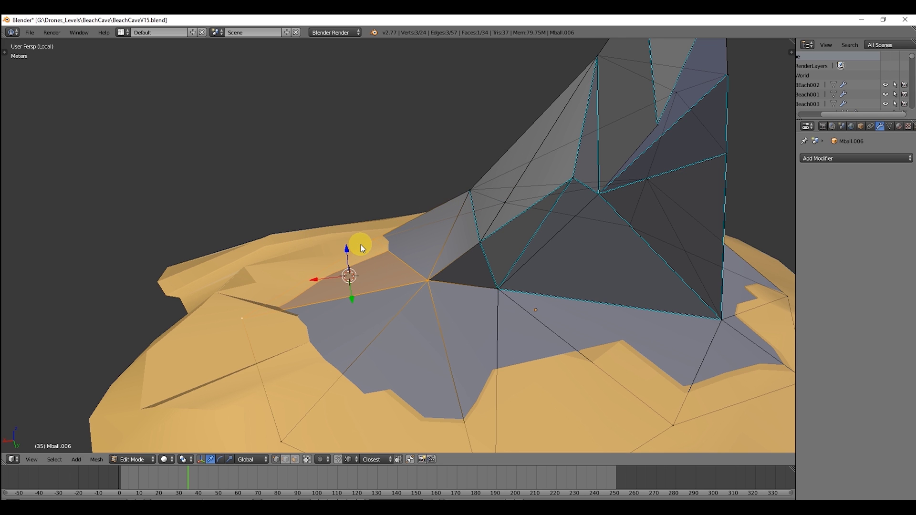
# - Add a cube mesh at the 3D cursor beside the tall rock
pyautogui.press('Tab')
pyautogui.hotkey('shift', 'a')
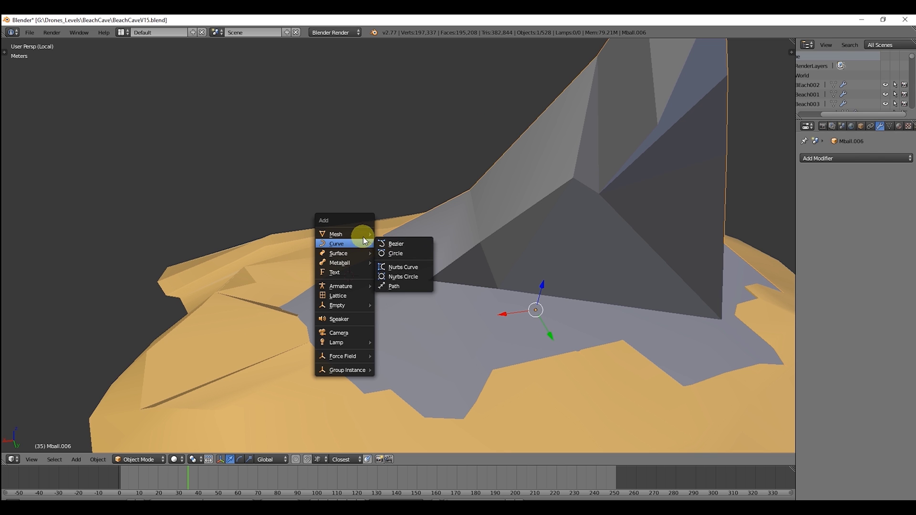
pyautogui.moveTo(367, 233)
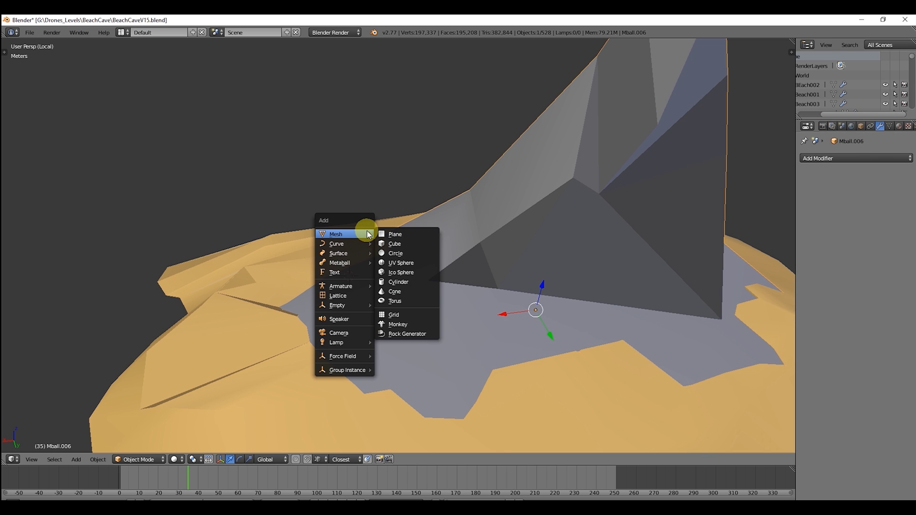
pyautogui.click(397, 244)
pyautogui.moveTo(427, 213); pyautogui.dragTo(448, 175, button='middle')
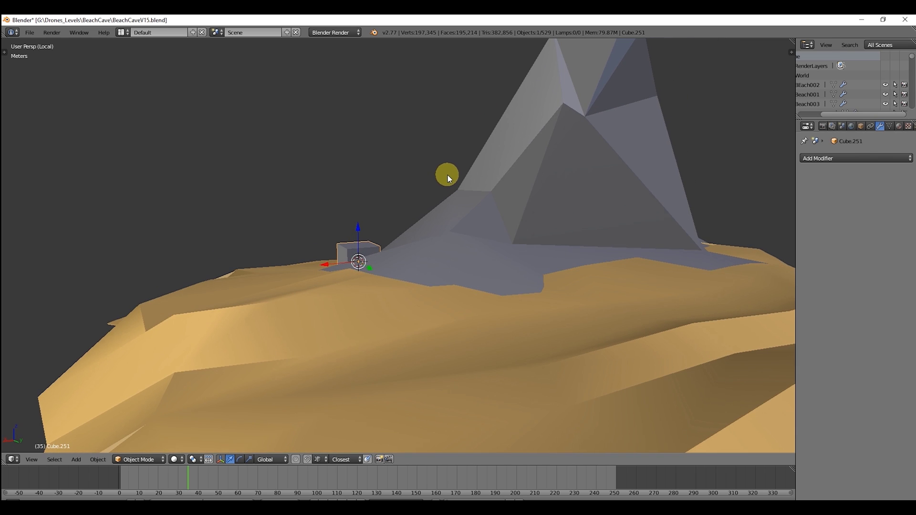
# - Enlarge the cube, stretch it along Z, and raise it so it stands above the rock base
pyautogui.press('s')
pyautogui.click(471, 148)
pyautogui.moveTo(357, 233); pyautogui.dragTo(357, 203)
pyautogui.moveTo(377, 200); pyautogui.dragTo(361, 219, button='middle')
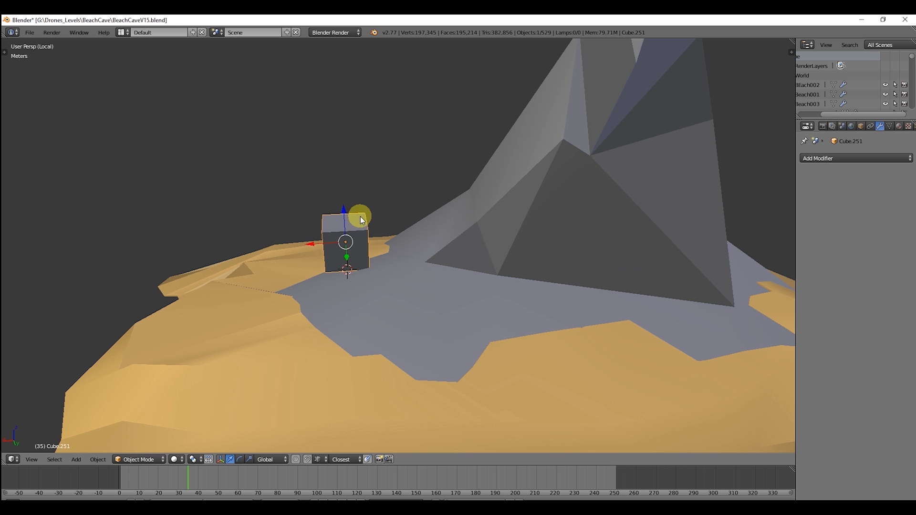
pyautogui.press('s')
pyautogui.press('z')
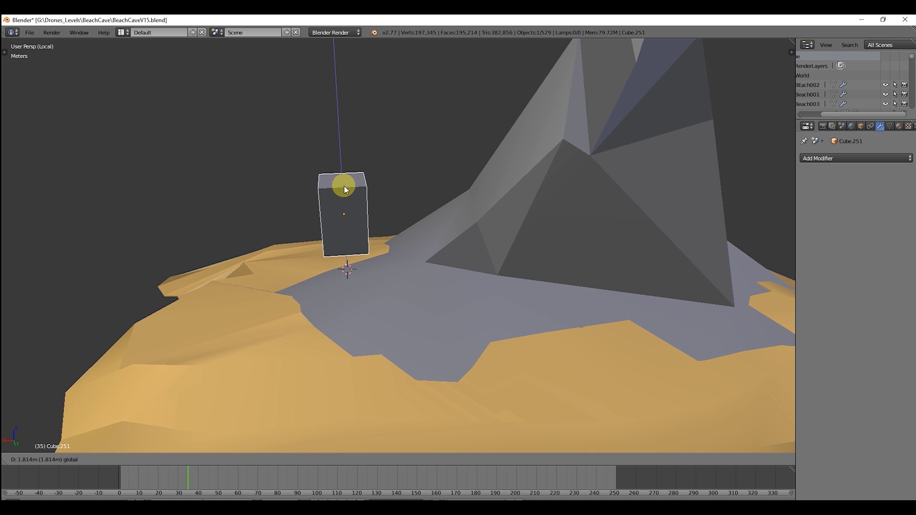
pyautogui.click(339, 204)
# - Stretch the cube by about 1.9 along X and also along Z, and move it along X away from the tall rock
pyautogui.moveTo(339, 204); pyautogui.dragTo(523, 210, button='middle')
pyautogui.press('s')
pyautogui.press('x')
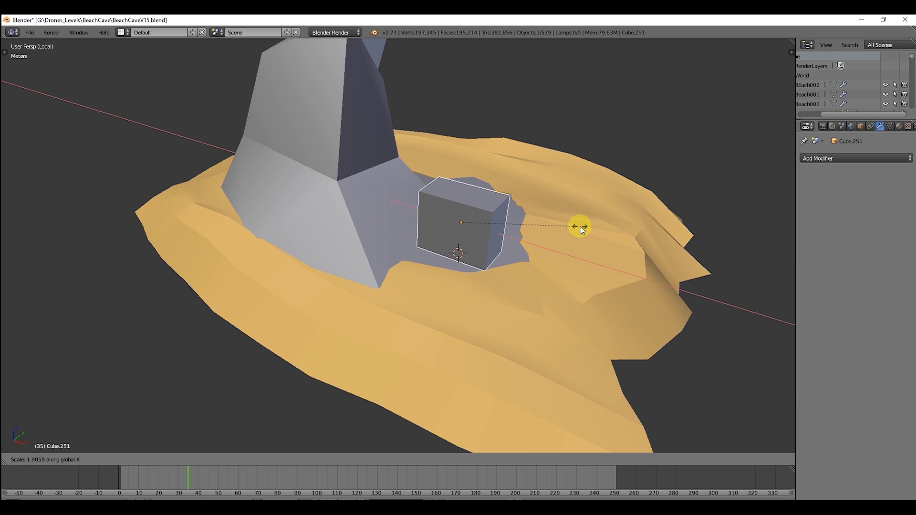
pyautogui.click(581, 230)
pyautogui.moveTo(581, 229); pyautogui.dragTo(367, 198, button='middle')
pyautogui.press('s')
pyautogui.press('z')
pyautogui.click(434, 164)
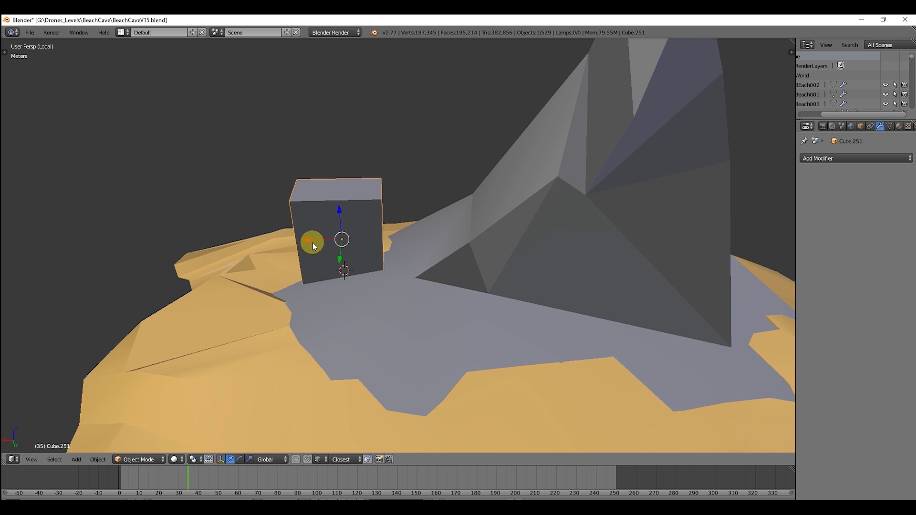
pyautogui.moveTo(313, 243); pyautogui.dragTo(245, 230)
pyautogui.moveTo(257, 226); pyautogui.dragTo(329, 128, button='middle')
# - Add two vertical edge loops close together near the middle of the cube
pyautogui.press('Tab')
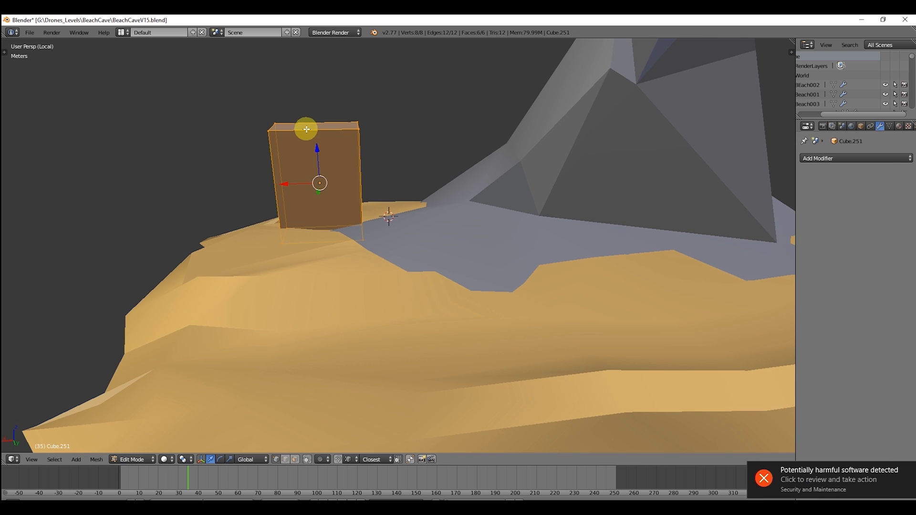
pyautogui.hotkey('ctrl', 'e')
pyautogui.click(307, 125)
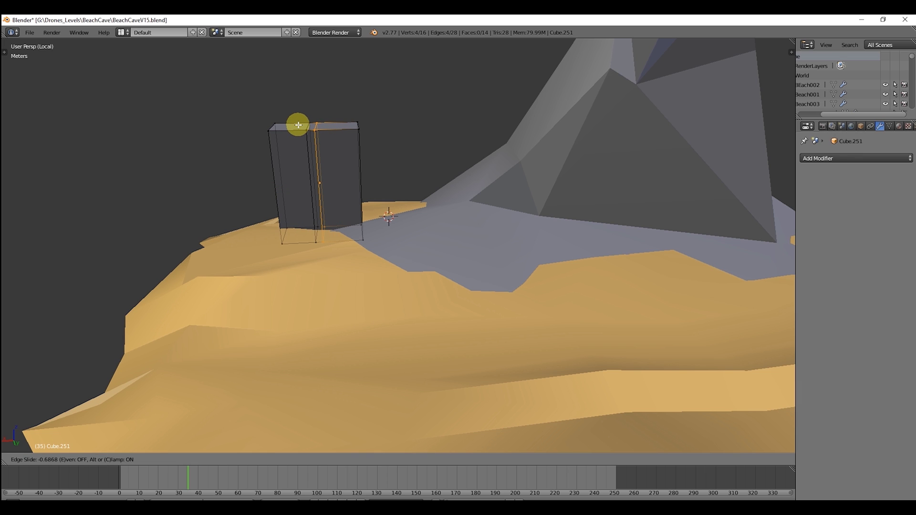
pyautogui.moveTo(298, 125); pyautogui.dragTo(300, 110, button='middle')
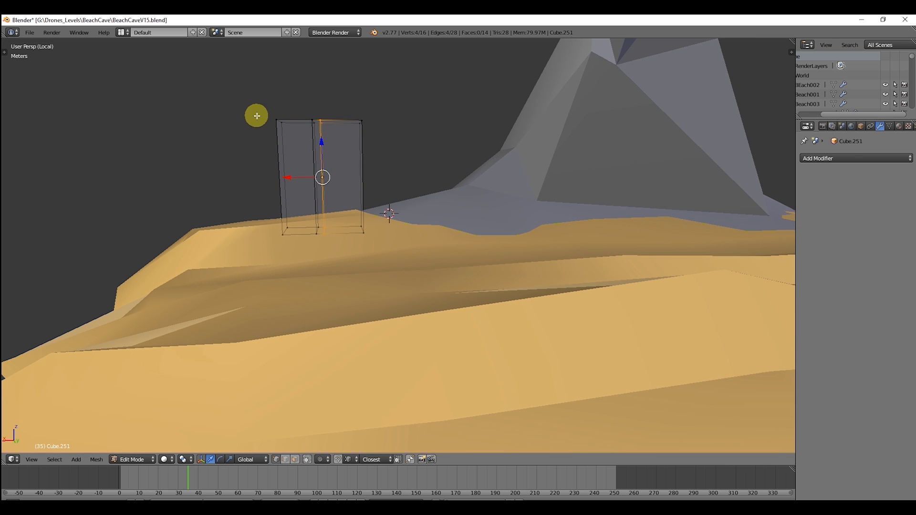
# - Lower the cube's outer top edge and the top edge of the adjacent loop to form a sloped step
pyautogui.moveTo(263, 107); pyautogui.dragTo(289, 145, button='middle')
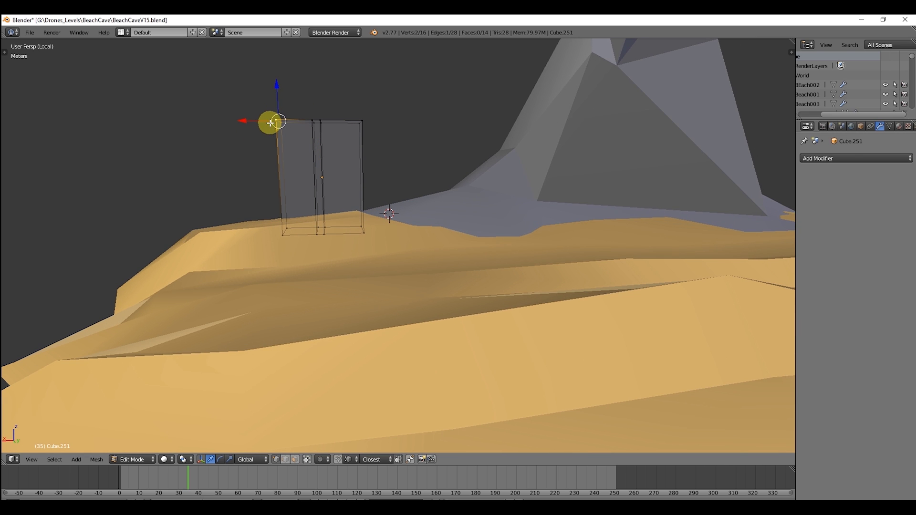
pyautogui.moveTo(277, 104); pyautogui.dragTo(272, 142)
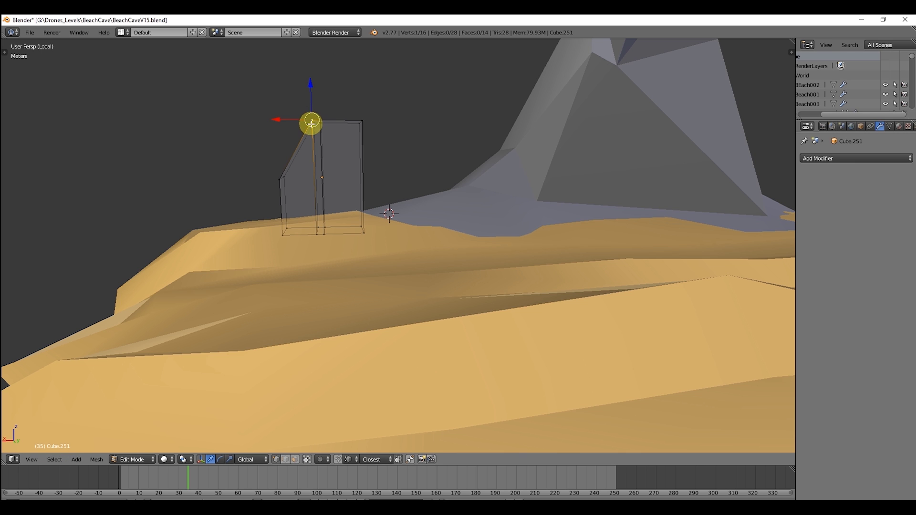
pyautogui.moveTo(317, 108); pyautogui.dragTo(308, 142)
pyautogui.moveTo(308, 142); pyautogui.dragTo(331, 138, button='middle')
# - Add a Bevel modifier to the cube with the Percent width method and a width of 38 cm
pyautogui.click(867, 157)
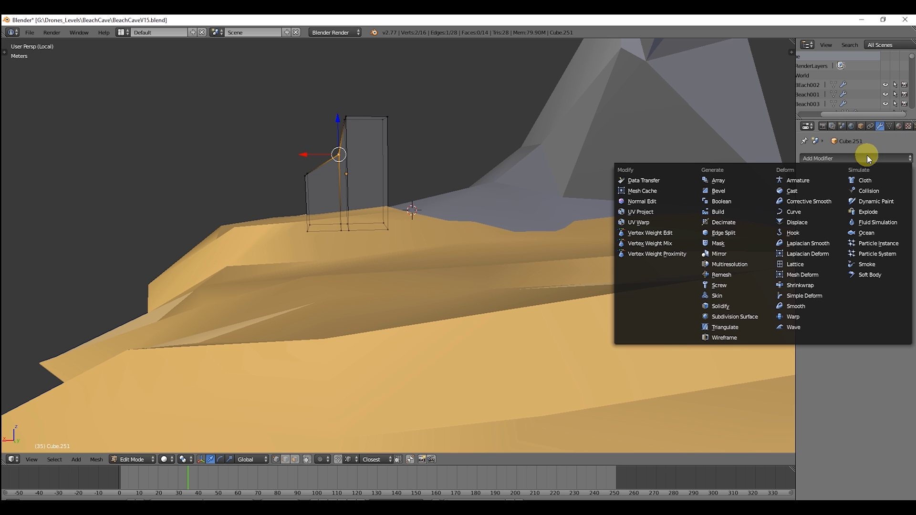
pyautogui.click(728, 191)
pyautogui.moveTo(495, 158); pyautogui.dragTo(548, 194, button='middle')
pyautogui.scroll(3, 470, 183)
pyautogui.moveTo(455, 184); pyautogui.dragTo(471, 176, button='middle')
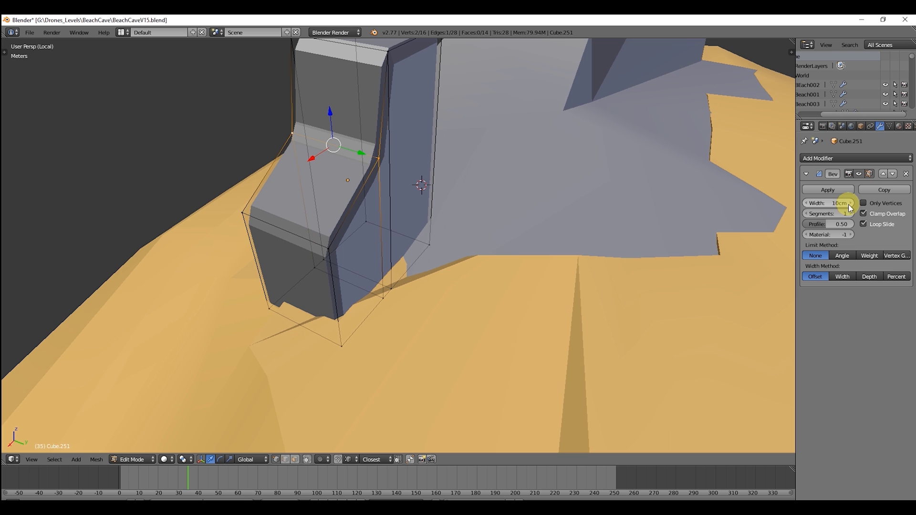
pyautogui.moveTo(523, 163); pyautogui.dragTo(487, 164, button='middle')
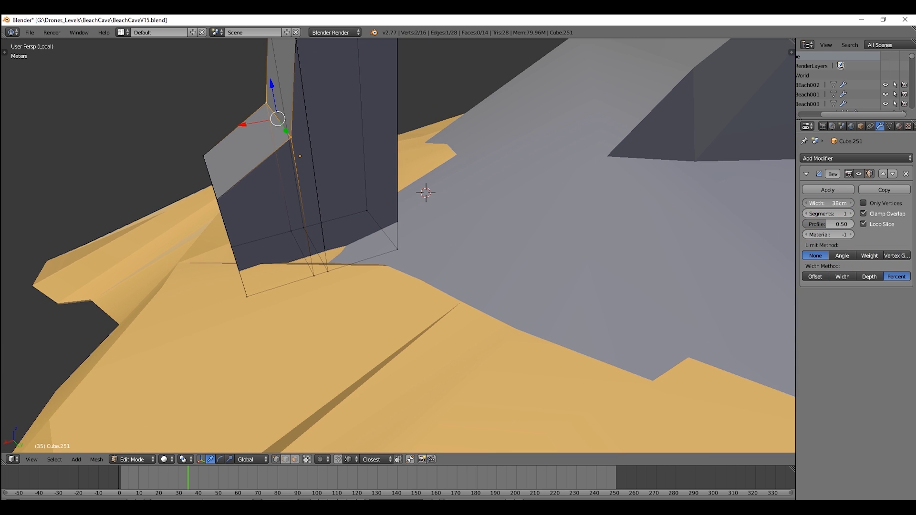
# - Set the Bevel modifier's width to 9.94 m
pyautogui.moveTo(827, 204); pyautogui.dragTo(832, 203)
pyautogui.moveTo(587, 155); pyautogui.dragTo(482, 243, button='middle')
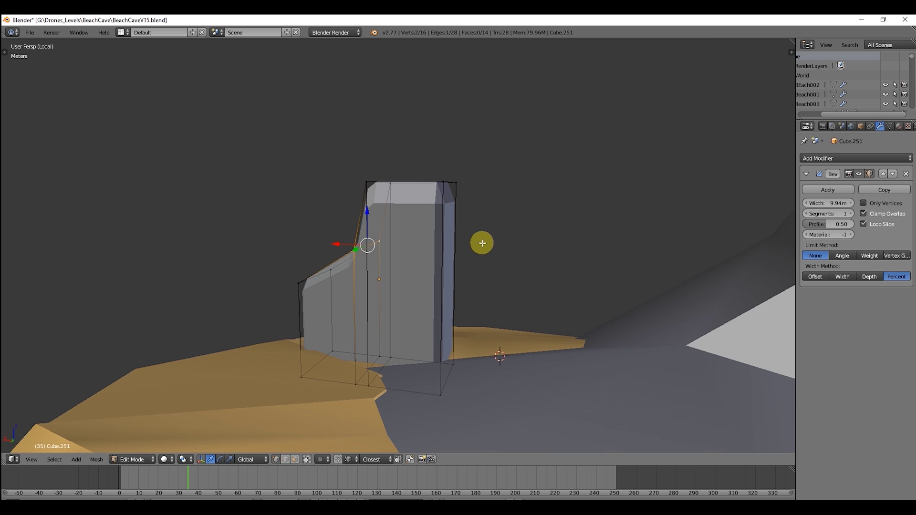
pyautogui.moveTo(442, 206); pyautogui.dragTo(483, 187, button='middle')
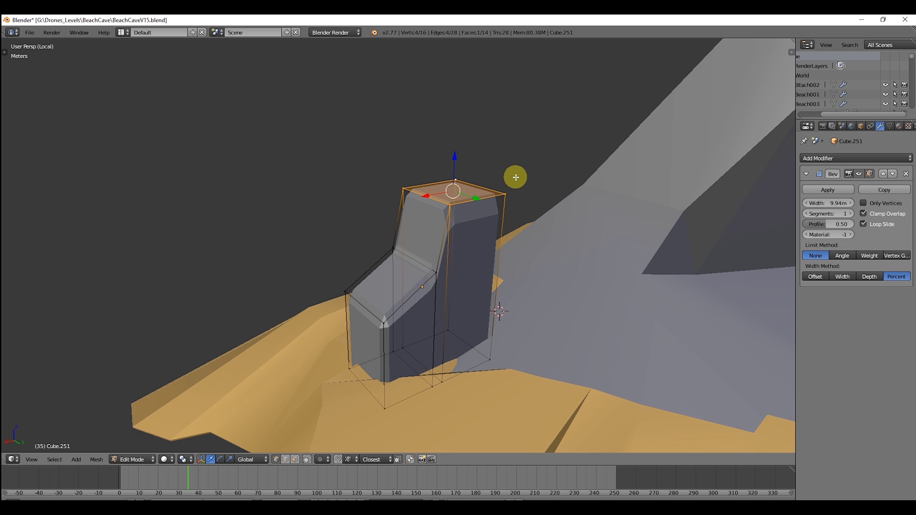
# - Scale the rock's top face along Y and scale the outer edge of its lower step
pyautogui.click(488, 178)
pyautogui.moveTo(487, 176); pyautogui.dragTo(424, 149, button='middle')
pyautogui.press('s')
pyautogui.press('y')
pyautogui.click(402, 162)
pyautogui.rightClick(355, 221)
pyautogui.press('s')
pyautogui.click(377, 210)
# - Move the lower step's outer edge along Z and pull the bottom outer edge outward along X
pyautogui.press('g')
pyautogui.press('z')
pyautogui.moveTo(348, 223); pyautogui.dragTo(296, 210, button='middle')
pyautogui.press('g')
pyautogui.press('x')
pyautogui.click(312, 262)
pyautogui.moveTo(313, 262); pyautogui.dragTo(439, 284, button='middle')
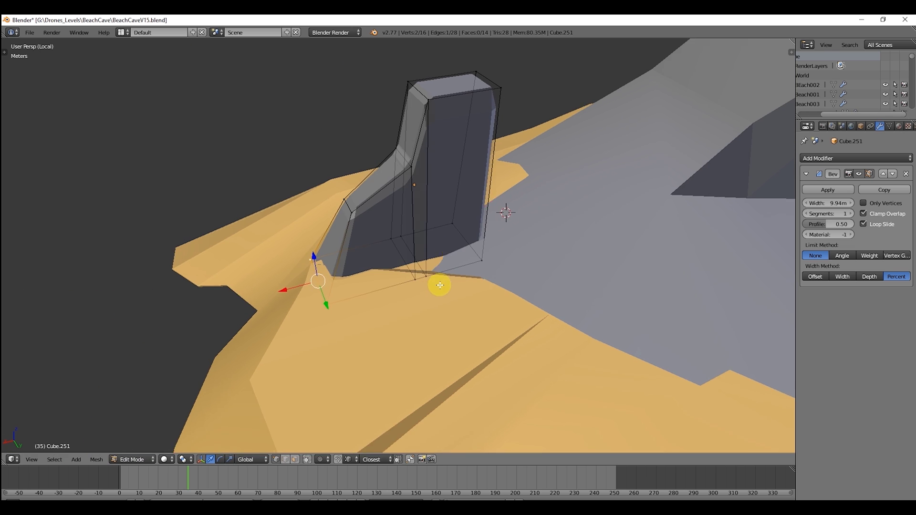
# - Add two horizontal edge loops around the lower half of the stepped rock
pyautogui.hotkey('ctrl', 'r')
pyautogui.click(426, 215)
pyautogui.click(428, 233)
pyautogui.keyDown('alt'); pyautogui.keyDown('shift'); pyautogui.rightClick(436, 258); pyautogui.keyUp('shift'); pyautogui.keyUp('alt')
pyautogui.moveTo(379, 238); pyautogui.dragTo(428, 168, button='middle')
pyautogui.hotkey('ctrl', 'r')
pyautogui.click(460, 168)
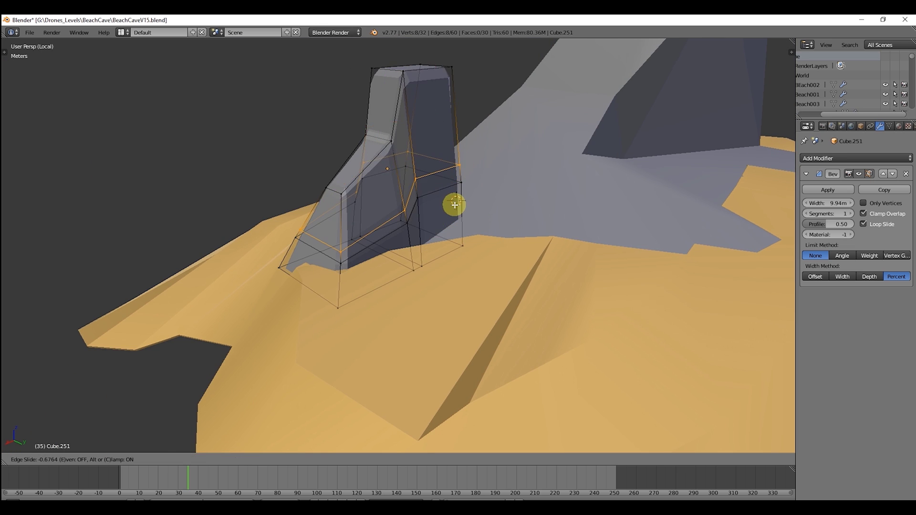
pyautogui.click(454, 204)
# - Scale the upper of the new horizontal edge loops along Y
pyautogui.moveTo(454, 205); pyautogui.dragTo(479, 224, button='middle')
pyautogui.press('s')
pyautogui.press('y')
pyautogui.click(485, 178)
pyautogui.moveTo(485, 178); pyautogui.dragTo(432, 298, button='middle')
# - Raise an edge on the side of the stepped rock along Z
pyautogui.press('Tab')
pyautogui.press('Tab')
pyautogui.scroll(4, 436, 213)
pyautogui.rightClick(477, 239)
pyautogui.press('g')
pyautogui.press('z')
pyautogui.click(482, 160)
pyautogui.press('Tab')
# - Scale selected parts of the stepped rock along Y to vary its thickness
pyautogui.press('Tab')
pyautogui.moveTo(474, 165); pyautogui.dragTo(457, 181, button='middle')
pyautogui.press('s')
pyautogui.press('y')
pyautogui.click(492, 163)
pyautogui.press('Tab')
pyautogui.press('Tab')
pyautogui.press('s')
pyautogui.press('y')
pyautogui.click(393, 215)
# - Duplicate the stepped rock and position the copy beside the original along X
pyautogui.press('Tab')
pyautogui.scroll(-4, 392, 214)
pyautogui.rightClick(404, 201)
pyautogui.hotkey('shift', 's')
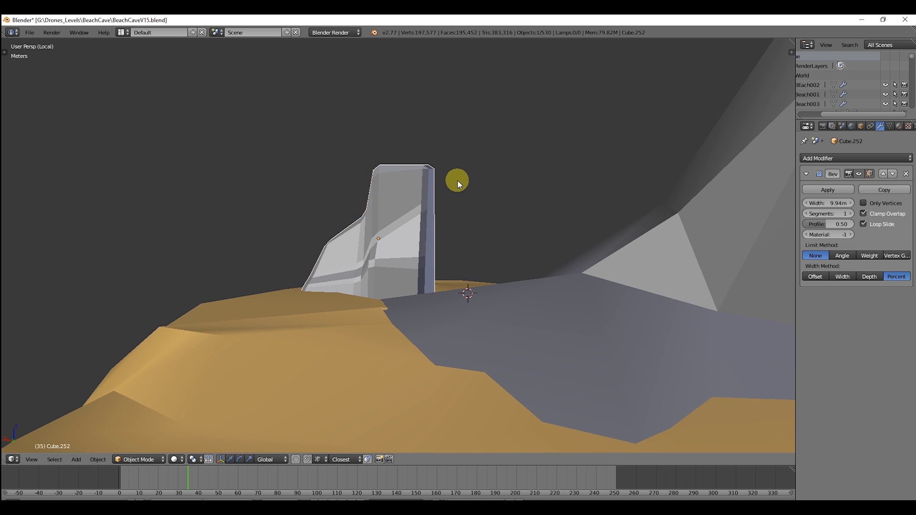
pyautogui.hotkey('shift', 'd')
pyautogui.press('x')
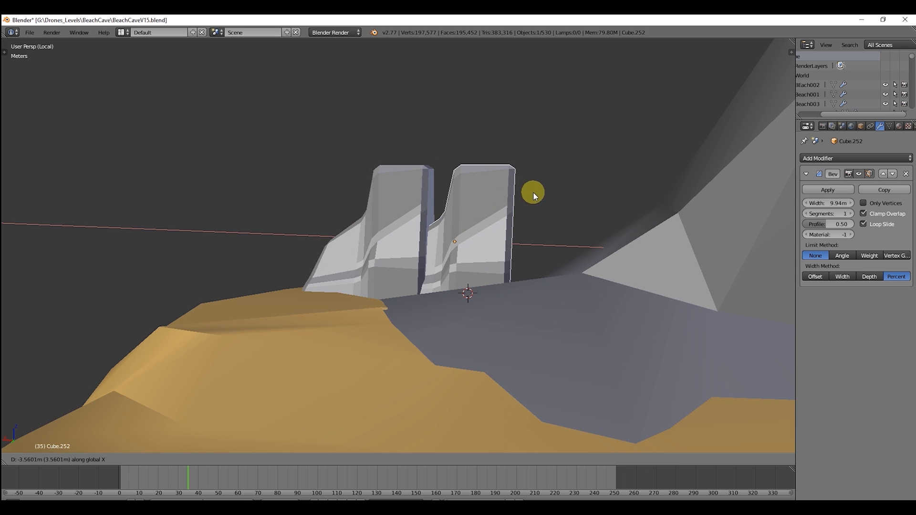
pyautogui.click(523, 200)
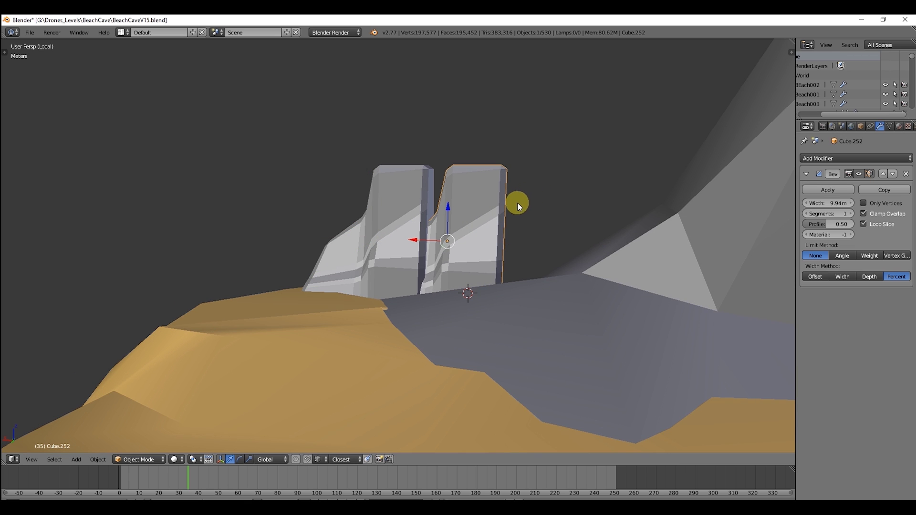
pyautogui.press('g')
pyautogui.press('x')
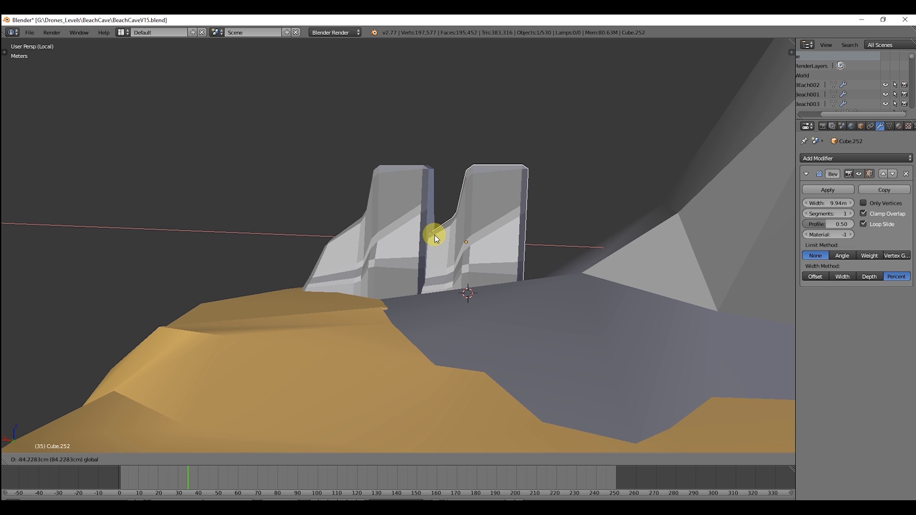
pyautogui.click(424, 238)
# - Delete the outer vertices that form the sloped step of the copied rock
pyautogui.press('Tab')
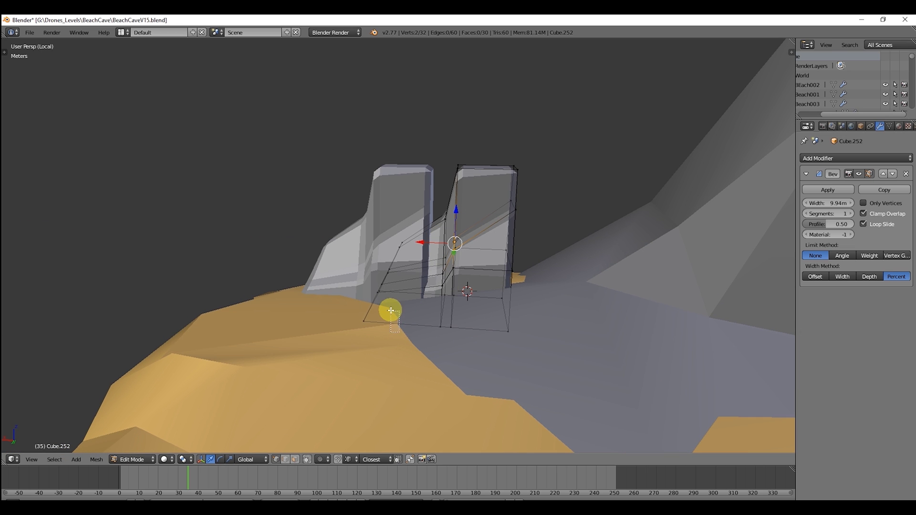
pyautogui.press('Tab')
pyautogui.press('Tab')
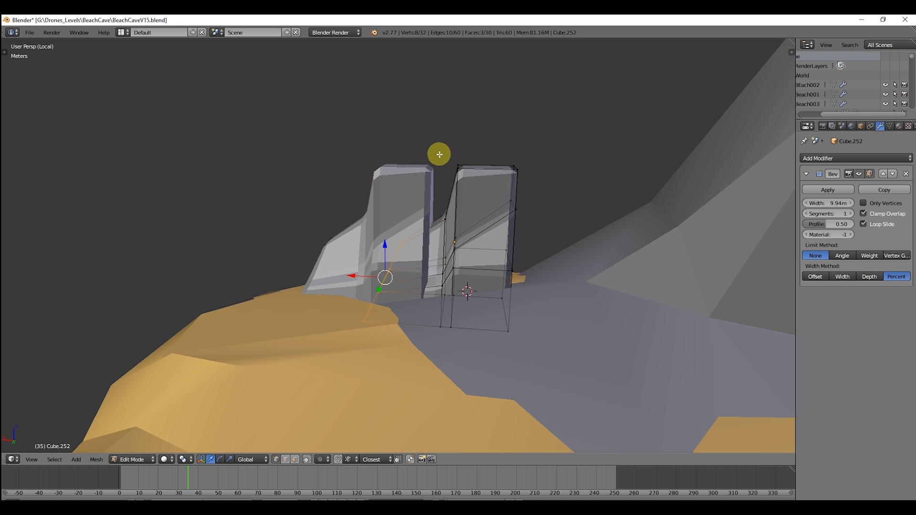
pyautogui.press('x')
pyautogui.click(440, 158)
pyautogui.moveTo(439, 159); pyautogui.dragTo(476, 196, button='middle')
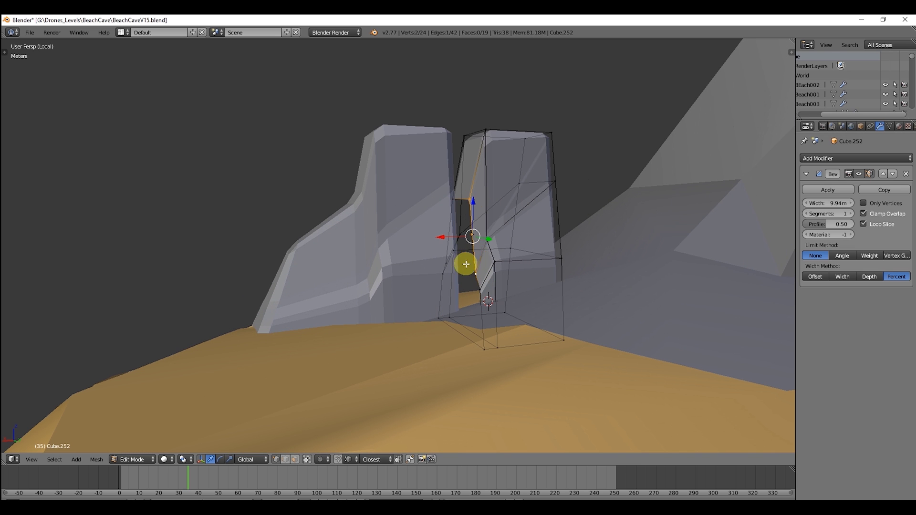
# - Fill the open side of the copied rock with new faces
pyautogui.keyDown('shift'); pyautogui.click(460, 208); pyautogui.keyUp('shift')
pyautogui.moveTo(466, 264); pyautogui.dragTo(468, 197, button='middle')
pyautogui.press('f')
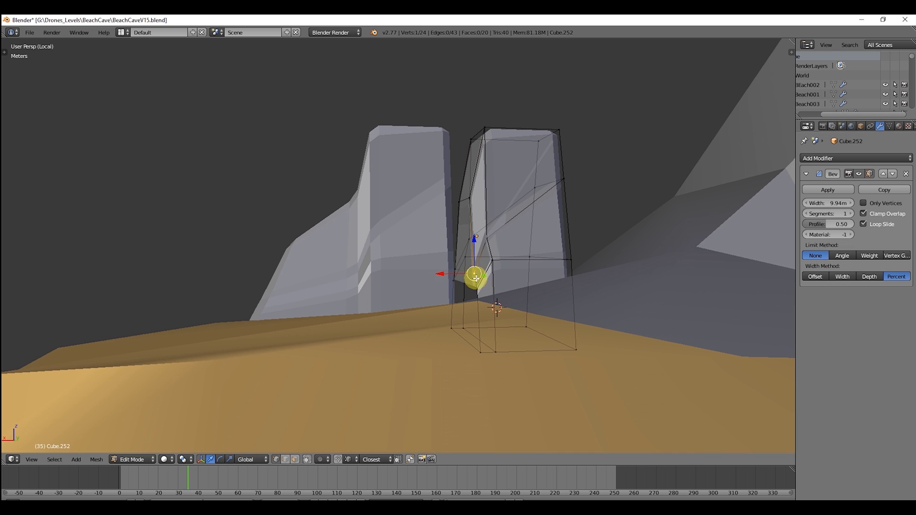
pyautogui.click(455, 292)
pyautogui.moveTo(455, 291); pyautogui.dragTo(420, 262, button='middle')
pyautogui.moveTo(418, 263); pyautogui.dragTo(400, 263)
pyautogui.moveTo(406, 260); pyautogui.dragTo(497, 241, button='middle')
# - Raise the upper vertices of the copied rock to make it taller than the original
pyautogui.press('a')
pyautogui.press('b')
pyautogui.moveTo(415, 282); pyautogui.dragTo(568, 332)
pyautogui.moveTo(477, 277); pyautogui.dragTo(292, 239, button='middle')
pyautogui.press('a')
pyautogui.press('b')
pyautogui.moveTo(517, 268); pyautogui.dragTo(327, 78)
pyautogui.moveTo(449, 148); pyautogui.dragTo(449, 52)
# - Refine the base vertices and side edges of the taller rock
pyautogui.keyDown('shift'); pyautogui.moveTo(430, 267); pyautogui.dragTo(446, 339, button='middle'); pyautogui.keyUp('shift')
pyautogui.press('a')
pyautogui.press('b')
pyautogui.moveTo(414, 382); pyautogui.dragTo(373, 334)
pyautogui.moveTo(372, 229); pyautogui.dragTo(400, 248, button='middle')
pyautogui.rightClick(489, 181)
pyautogui.moveTo(472, 145); pyautogui.dragTo(457, 289, button='middle')
pyautogui.press('Tab')
pyautogui.press('Tab')
pyautogui.rightClick(424, 332)
pyautogui.moveTo(424, 332); pyautogui.dragTo(400, 420, button='middle')
# - Duplicate the taller rock in Object Mode and rotate the copy around Z
pyautogui.rightClick(359, 140)
pyautogui.press('Tab')
pyautogui.moveTo(358, 137); pyautogui.dragTo(419, 218, button='middle')
pyautogui.hotkey('shift', 'd')
pyautogui.click(429, 195)
pyautogui.press('r')
pyautogui.press('z')
pyautogui.click(433, 196)
# - Raise the new copy along Z, scale it along X and place it beside the taller rock
pyautogui.scroll(3, 444, 202)
pyautogui.press('g')
pyautogui.press('z')
pyautogui.click(376, 248)
pyautogui.press('s')
pyautogui.press('x')
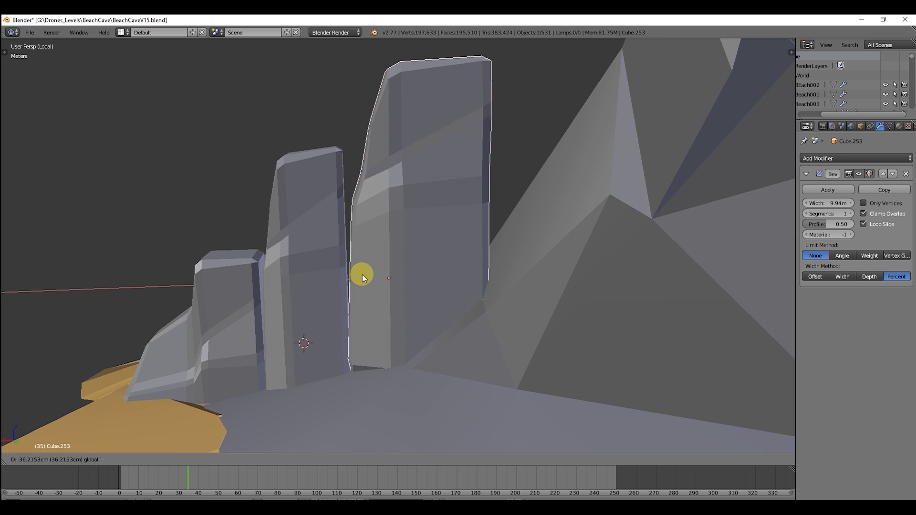
pyautogui.click(362, 274)
# - Select the upper vertices of the tallest copy in Edit Mode and move them along X
pyautogui.press('Tab')
pyautogui.click(363, 60)
pyautogui.click(359, 44)
pyautogui.moveTo(359, 44); pyautogui.dragTo(406, 121, button='middle')
pyautogui.press('g')
pyautogui.press('x')
pyautogui.click(405, 121)
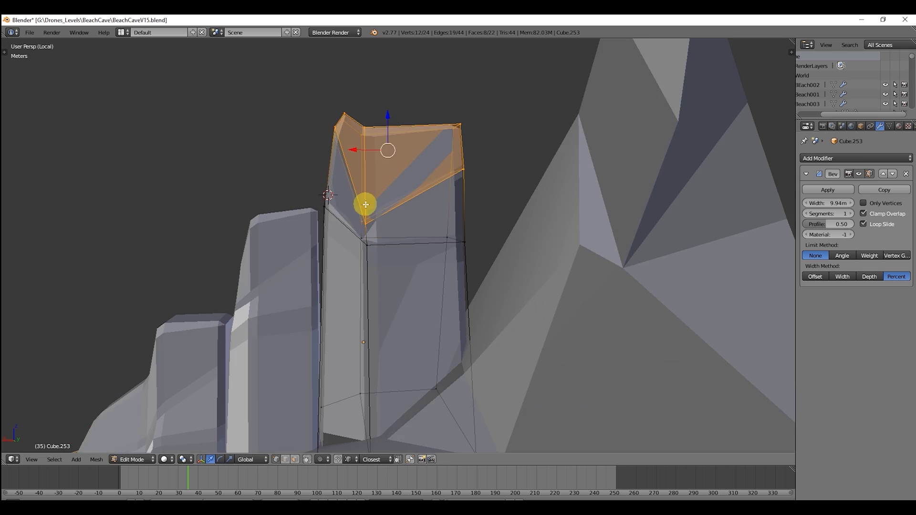
# - Shift the tallest copy's upper part freely and move its side edge toward the large rock
pyautogui.press('g')
pyautogui.moveTo(364, 205); pyautogui.dragTo(501, 199, button='middle')
pyautogui.click(446, 209)
pyautogui.press('a')
pyautogui.press('a')
pyautogui.rightClick(432, 297)
pyautogui.press('g')
pyautogui.click(465, 248)
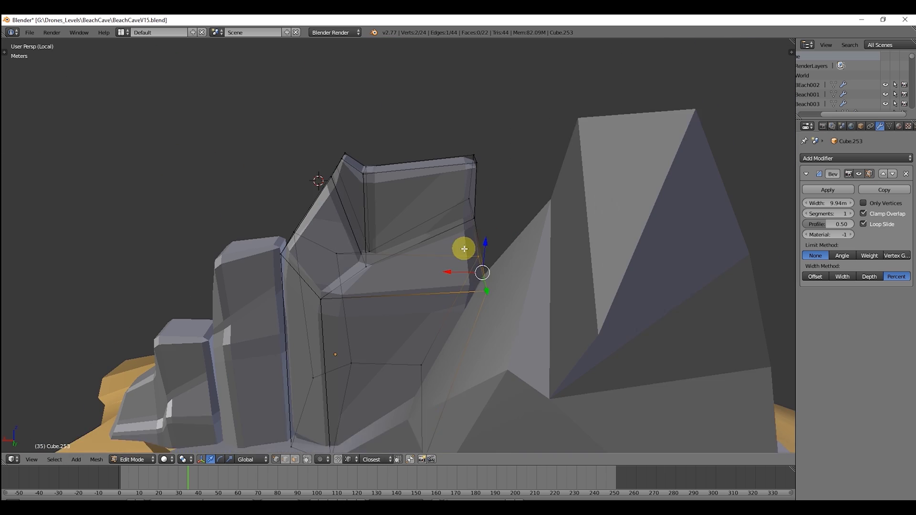
# - Add edge loops across the tallest copy for more detail
pyautogui.rightClick(289, 227)
pyautogui.hotkey('ctrl', 'r')
pyautogui.click(395, 196)
pyautogui.click(388, 162)
pyautogui.moveTo(388, 162); pyautogui.dragTo(565, 303, button='middle')
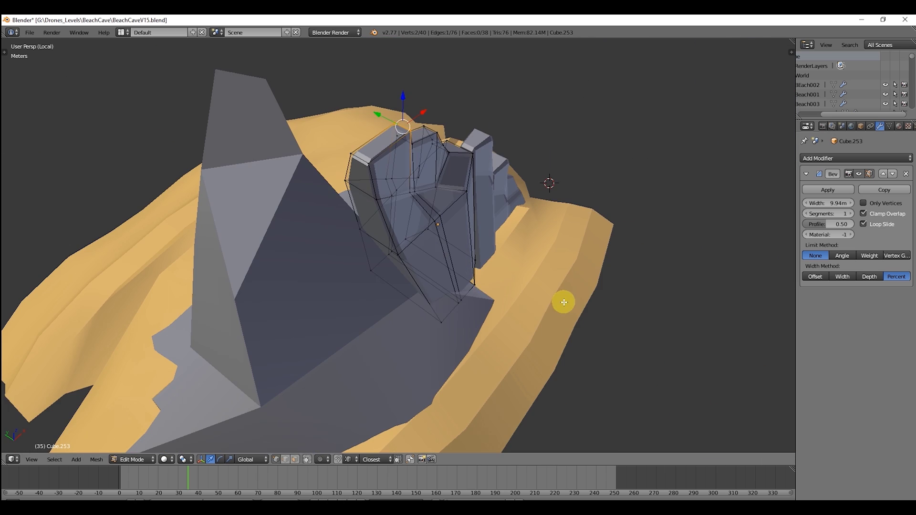
# - Select the lower edges of the tallest copy and pull them outward
pyautogui.rightClick(461, 310)
pyautogui.moveTo(462, 310); pyautogui.dragTo(377, 260, button='middle')
pyautogui.keyDown('shift'); pyautogui.rightClick(364, 268); pyautogui.keyUp('shift')
pyautogui.moveTo(364, 263); pyautogui.dragTo(336, 274)
pyautogui.click(335, 274)
# - Add another edge loop to the tallest copy and return to Object Mode
pyautogui.moveTo(335, 274); pyautogui.dragTo(366, 206, button='middle')
pyautogui.press('Tab')
pyautogui.rightClick(366, 207)
pyautogui.press('Tab')
pyautogui.moveTo(307, 165); pyautogui.dragTo(409, 215, button='middle')
pyautogui.hotkey('ctrl', 'r')
pyautogui.click(410, 215)
pyautogui.press('Tab')
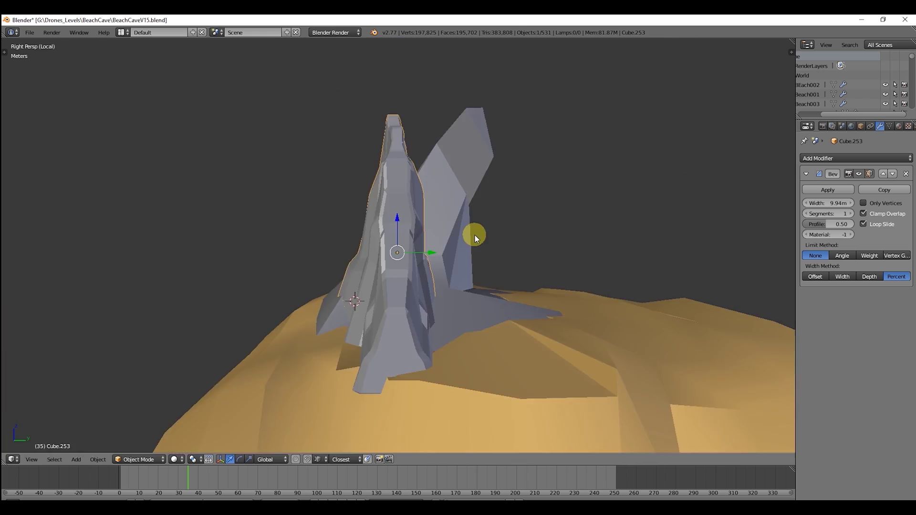
# - Reposition two rocks of the cluster, adjusting their height against the sand
pyautogui.press('ctrl+KP_1')
pyautogui.rightClick(506, 305)
pyautogui.press('g')
pyautogui.click(548, 363)
pyautogui.press('z')
pyautogui.rightClick(534, 258)
pyautogui.moveTo(534, 258)
pyautogui.mouseDown(button='middle')
pyautogui.moveTo(531, 279)
pyautogui.moveTo(411, 246)
pyautogui.moveTo(388, 207)
pyautogui.moveTo(405, 343)
pyautogui.moveTo(331, 262)
pyautogui.moveTo(346, 295)
pyautogui.moveTo(486, 267)
pyautogui.moveTo(408, 268)
pyautogui.moveTo(526, 339)
pyautogui.moveTo(453, 163)
pyautogui.mouseUp(button='middle')
pyautogui.press('g')
pyautogui.click(404, 237)
pyautogui.press('z')
# - Duplicate the selected rock and scale the copy along the X axis
pyautogui.hotkey('shift', 'd')
pyautogui.click(415, 235)
pyautogui.press('s')
pyautogui.press('x')
pyautogui.click(448, 270)
# - Make another copy of the rock and place it farther along the X axis
pyautogui.hotkey('shift', 'd')
pyautogui.press('x')
pyautogui.press('x')
pyautogui.click(657, 242)
# - Duplicate the rock again, resize the copy and rotate it about the Z axis to vary the cluster
pyautogui.moveTo(657, 242); pyautogui.dragTo(424, 348, button='middle')
pyautogui.hotkey('shift', 'd')
pyautogui.press('s')
pyautogui.press('r')
pyautogui.press('z')
pyautogui.click(558, 336)
pyautogui.click(489, 271)
# - Add an edge loop across the rock copy and return to Object Mode
pyautogui.hotkey('ctrl', 'r')
pyautogui.click(349, 164)
pyautogui.press('Tab')
pyautogui.press('Tab')
# - Add another rock to the selection and move the selected rocks along their local Y axis
pyautogui.keyDown('shift'); pyautogui.rightClick(411, 359); pyautogui.keyUp('shift')
pyautogui.press('g')
pyautogui.press('y')
pyautogui.press('y')
pyautogui.click(411, 359)
# - Edit the sand island's mesh and move the vertices at its end beneath the rock cluster
pyautogui.press('Tab')
pyautogui.hotkey('ctrl', 'Tab')
pyautogui.press('Tab')
pyautogui.press('a')
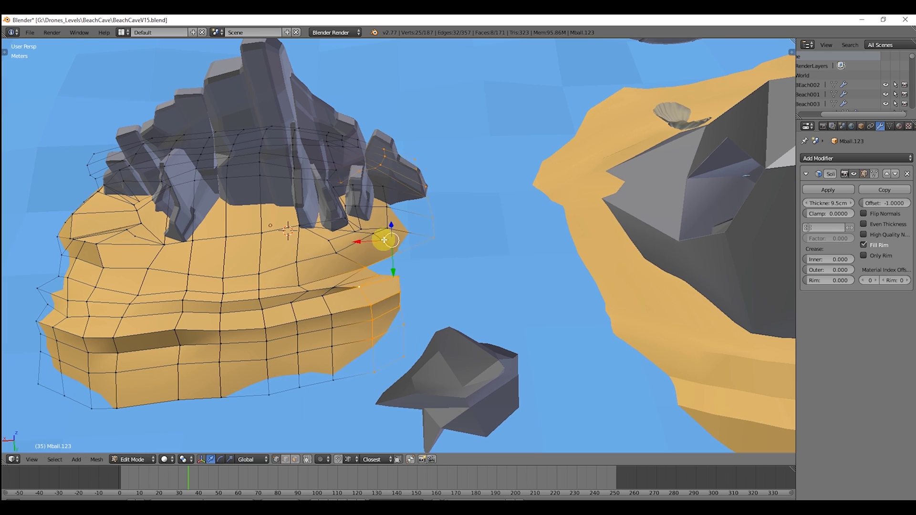
pyautogui.press('g')
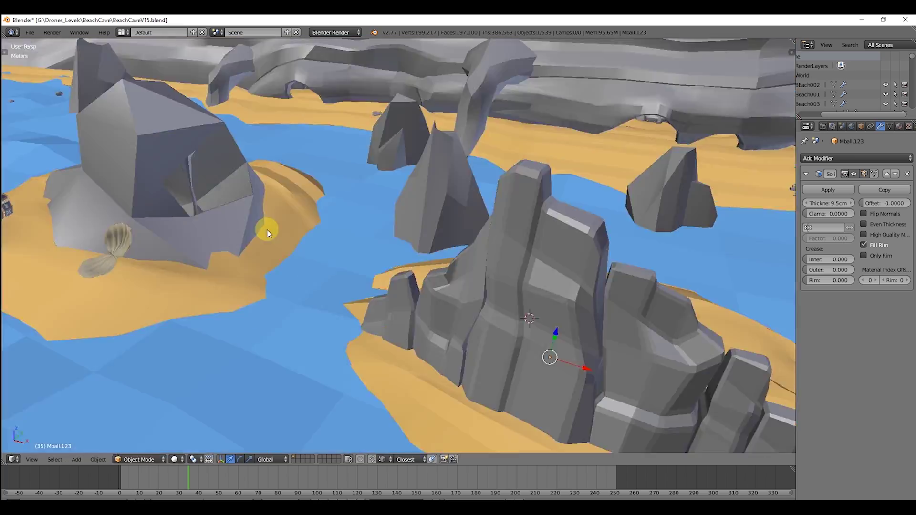
# - Place rotated and scaled-down rock copies in the water at the foot of the large rock column
pyautogui.moveTo(265, 229); pyautogui.dragTo(483, 255, button='middle')
pyautogui.hotkey('shift', 'd')
pyautogui.hotkey('shift', 'd')
pyautogui.hotkey('shift', 'd')
pyautogui.hotkey('shift', 'd')
pyautogui.press('r')
pyautogui.click(464, 331)
pyautogui.press('s')
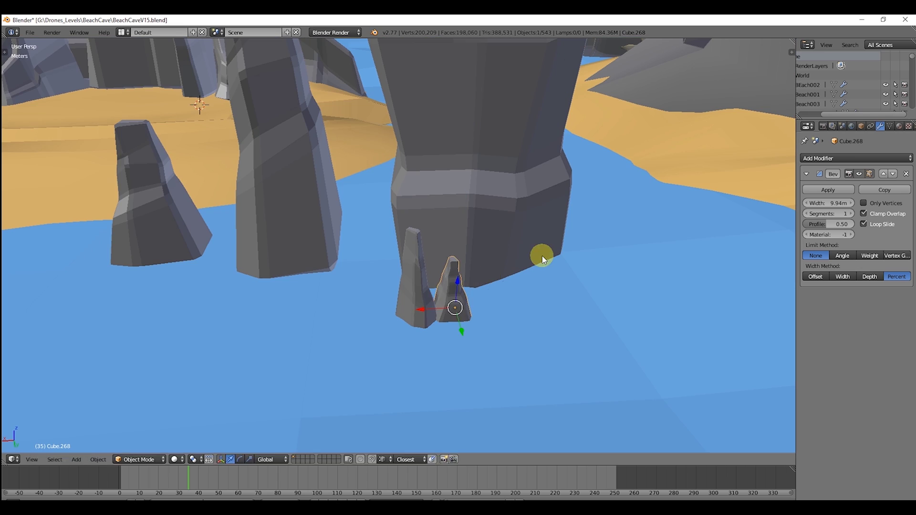
# - Duplicate a small rock beside the column, reshape the copy's mesh and adjust its height vertically
pyautogui.moveTo(542, 256); pyautogui.dragTo(517, 280, button='middle')
pyautogui.hotkey('shift', 'd')
pyautogui.press('Tab')
pyautogui.click(575, 312)
pyautogui.press('Tab')
pyautogui.press('g')
pyautogui.press('z')
pyautogui.click(426, 257)
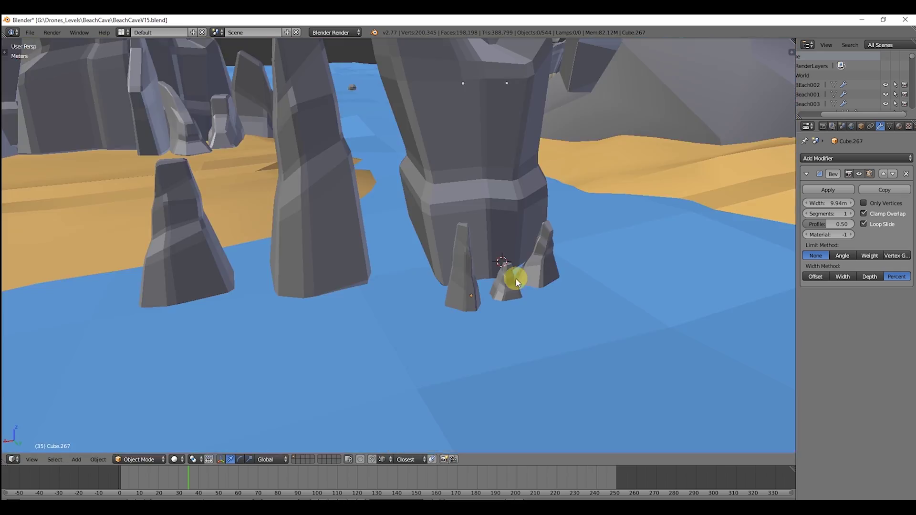